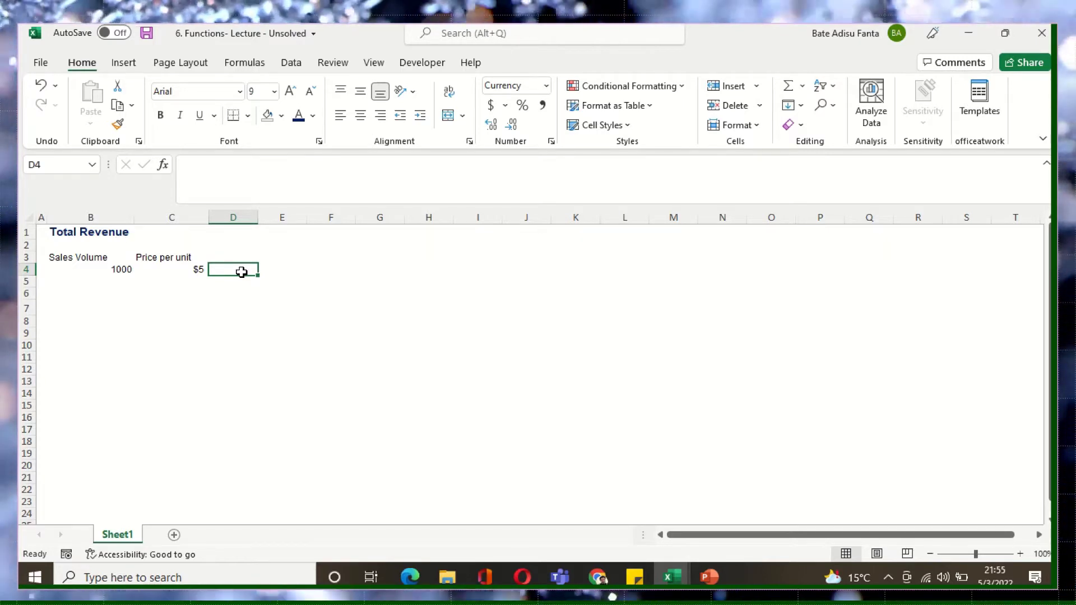
Calculate total revenue in cell D4 by multiplying sales volume by price per unit with the formula =B4*C4.
type("=")
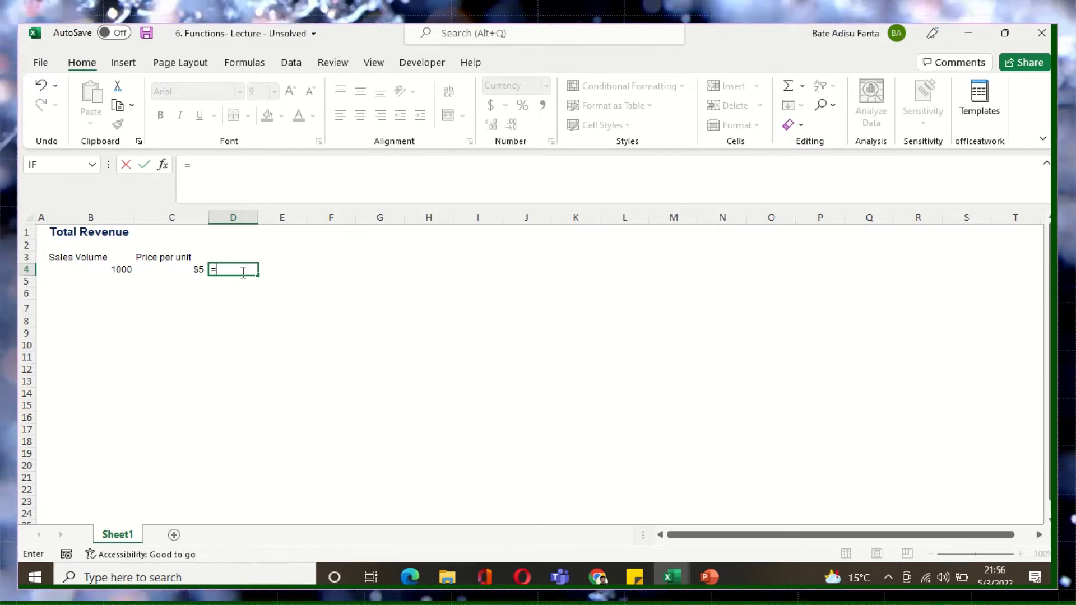
left_click(124, 270)
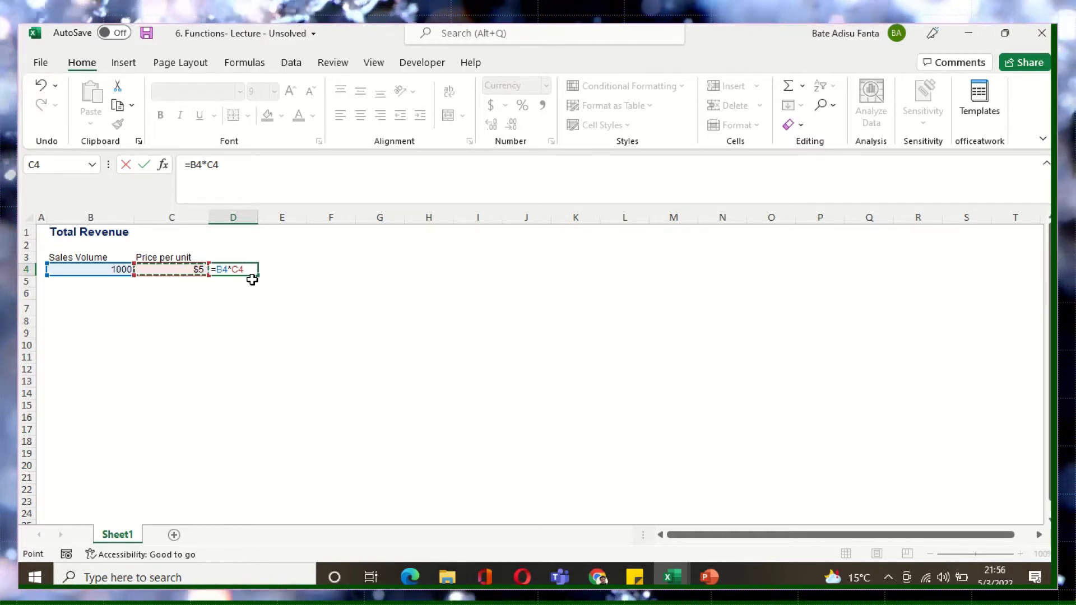
key("Return")
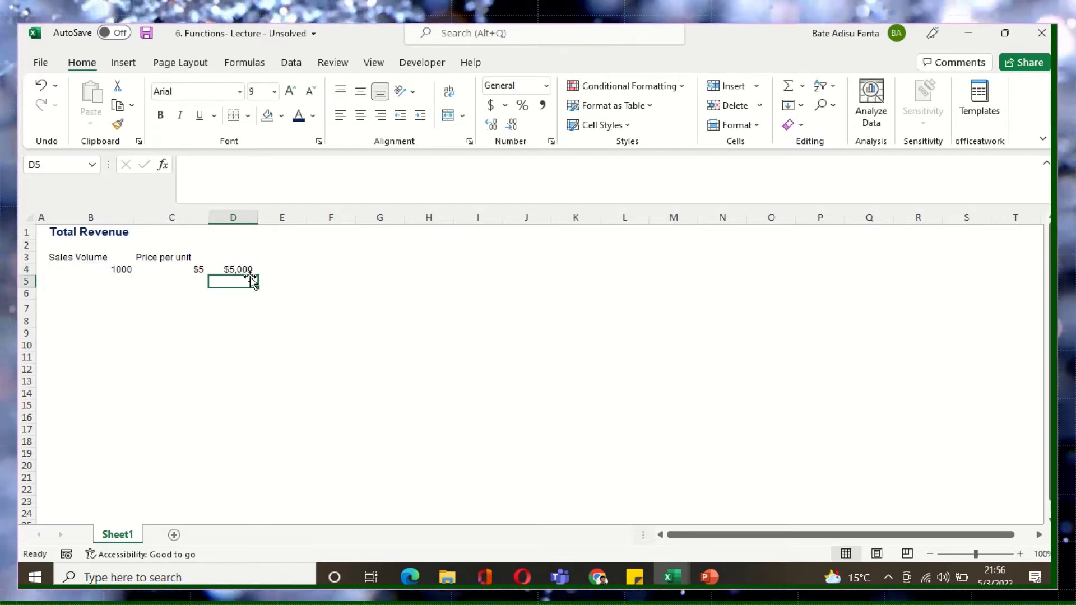
left_click(246, 271)
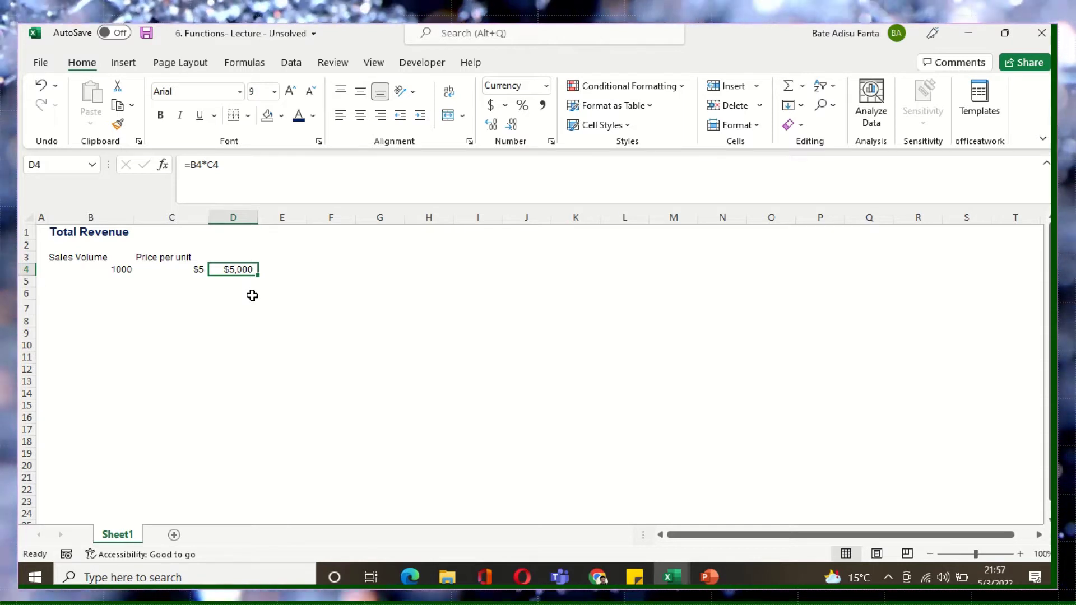
left_click(296, 291)
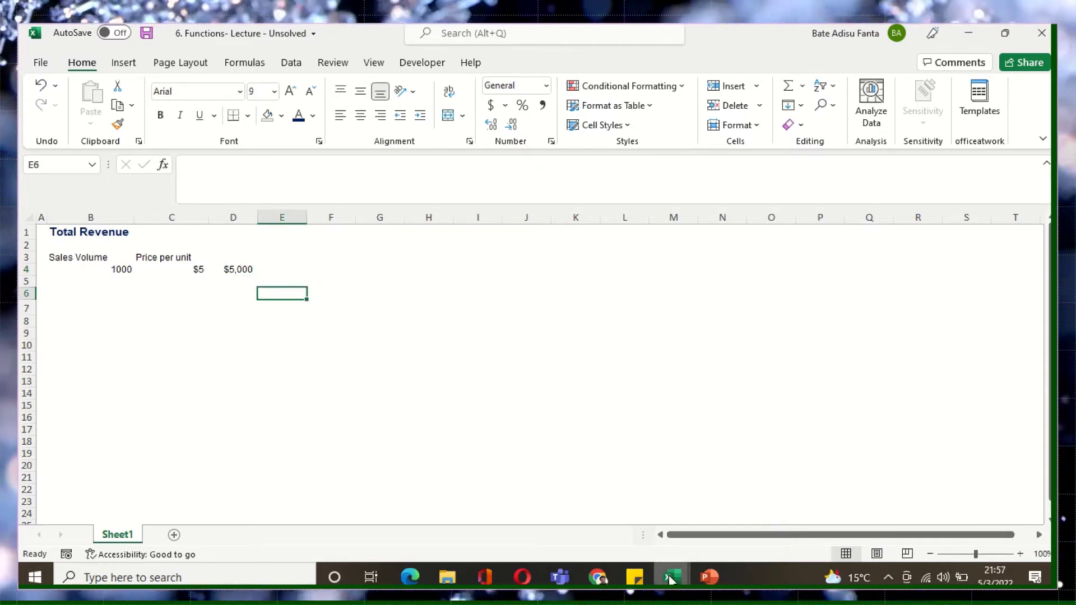
Switch to the 5. Formulas - Exercise - Unsolved workbook, check Company A's gross profit formula, and select cell E2.
mouse_move(671, 577)
left_click(857, 535)
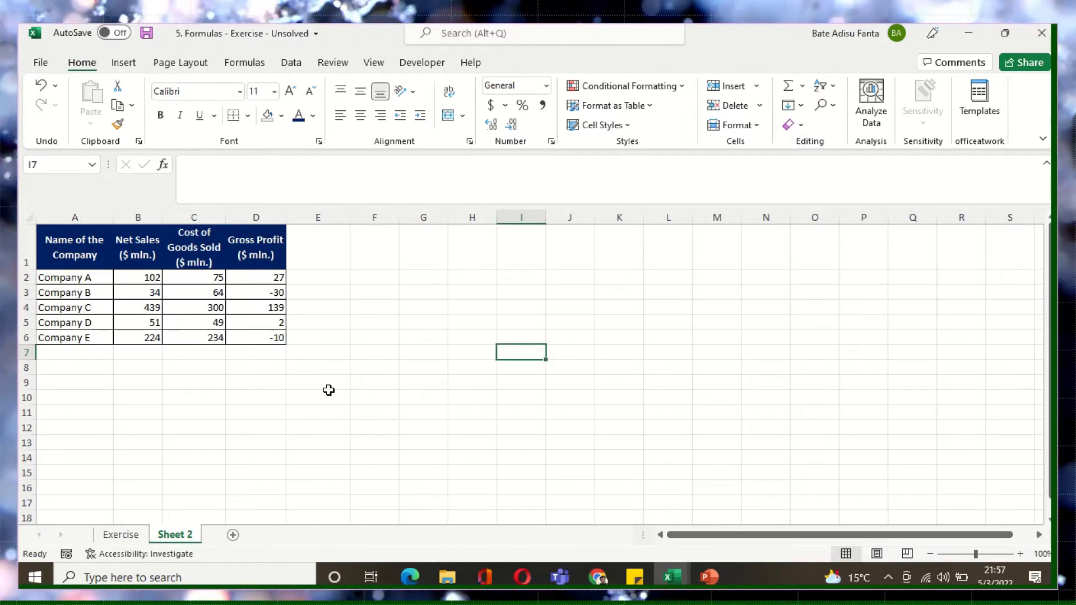
left_click(330, 277)
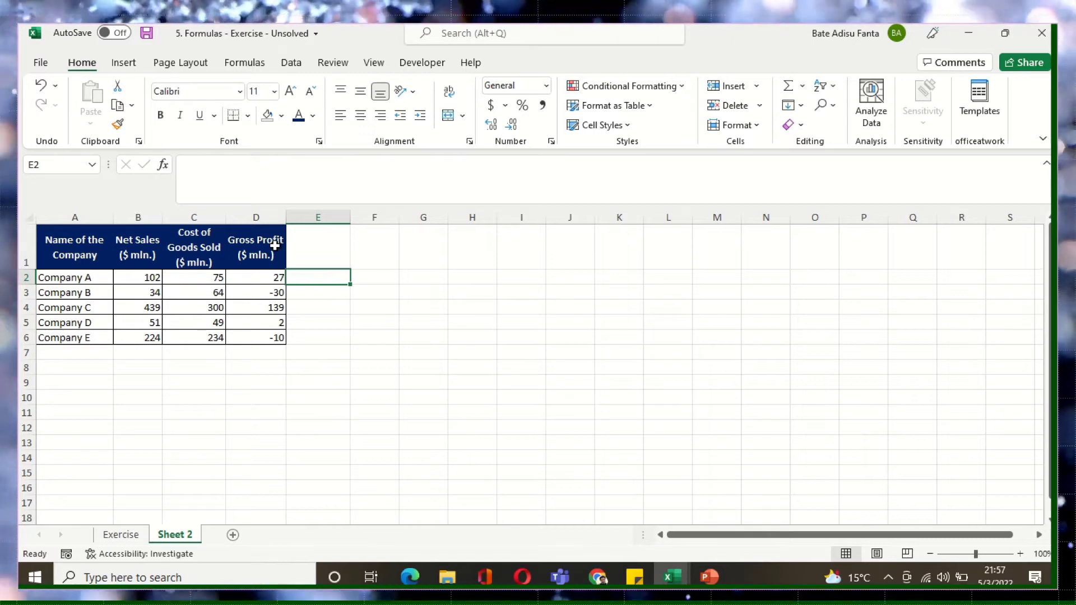
left_click(275, 277)
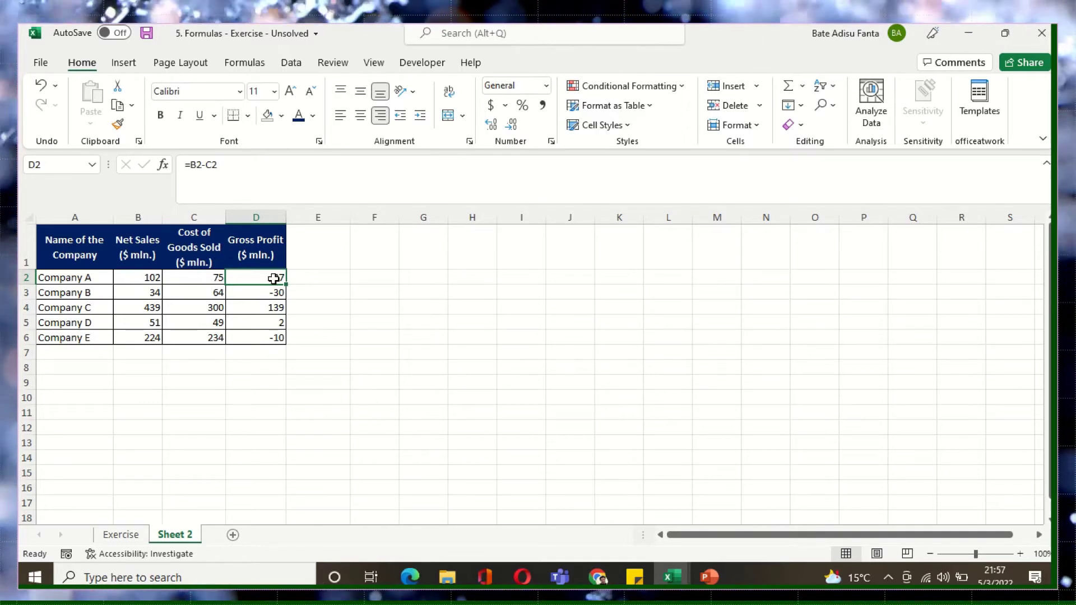
left_click(323, 279)
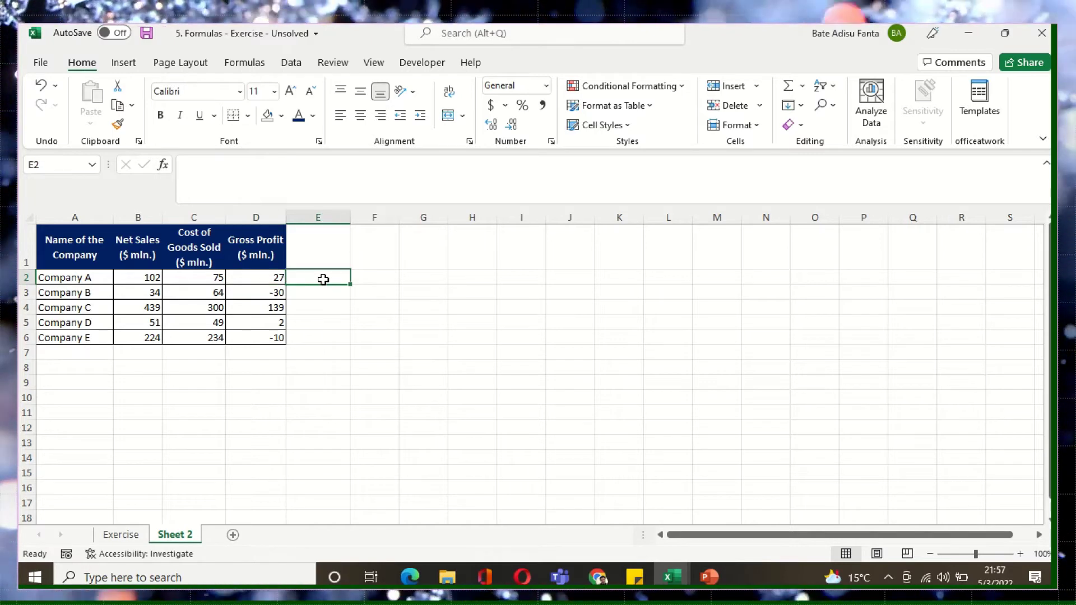
type("=if")
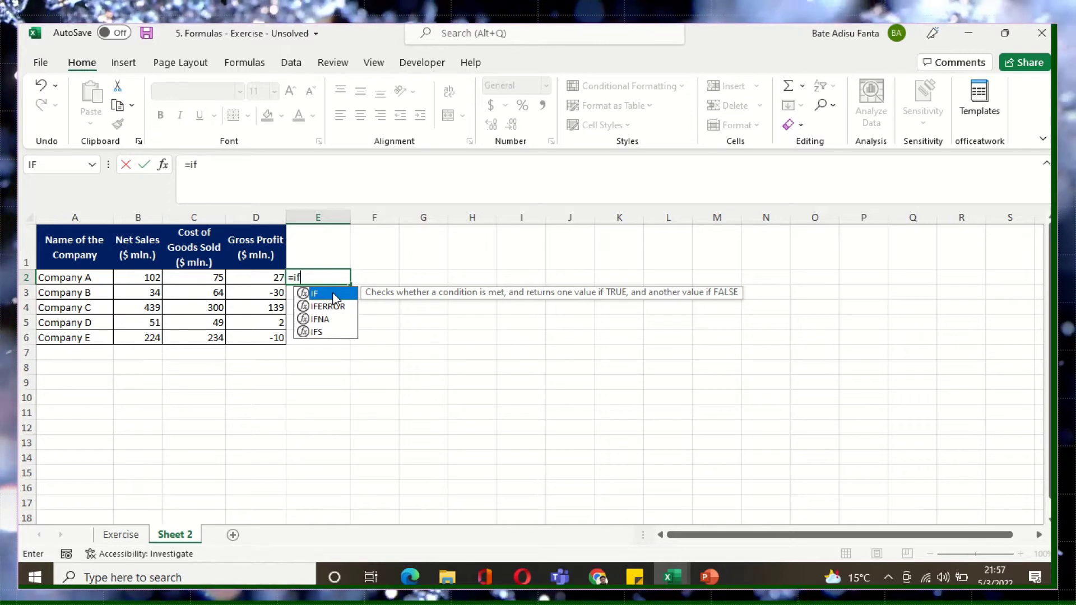
double_click(334, 296)
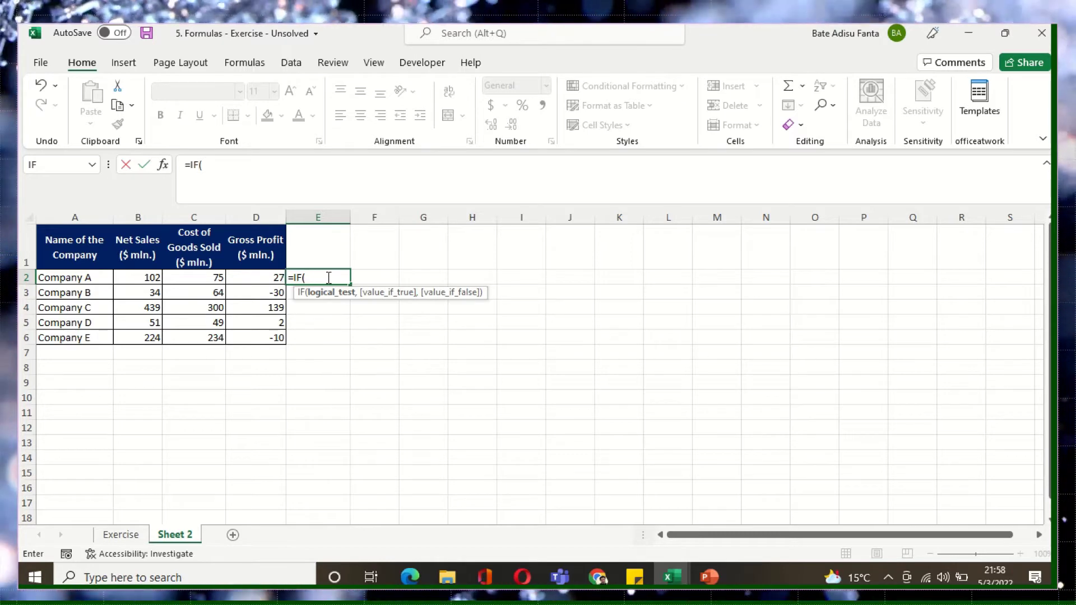
key("BackSpace")
key("BackSpace")
key("BackSpace")
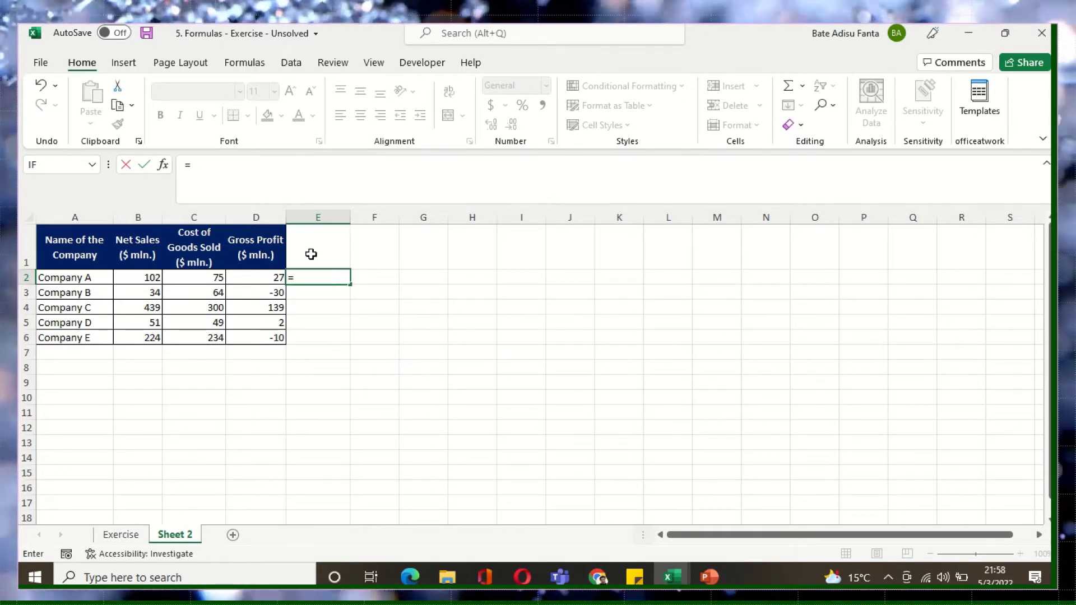
Search for the sum function with Insert Function for cell E2.
left_click(163, 165)
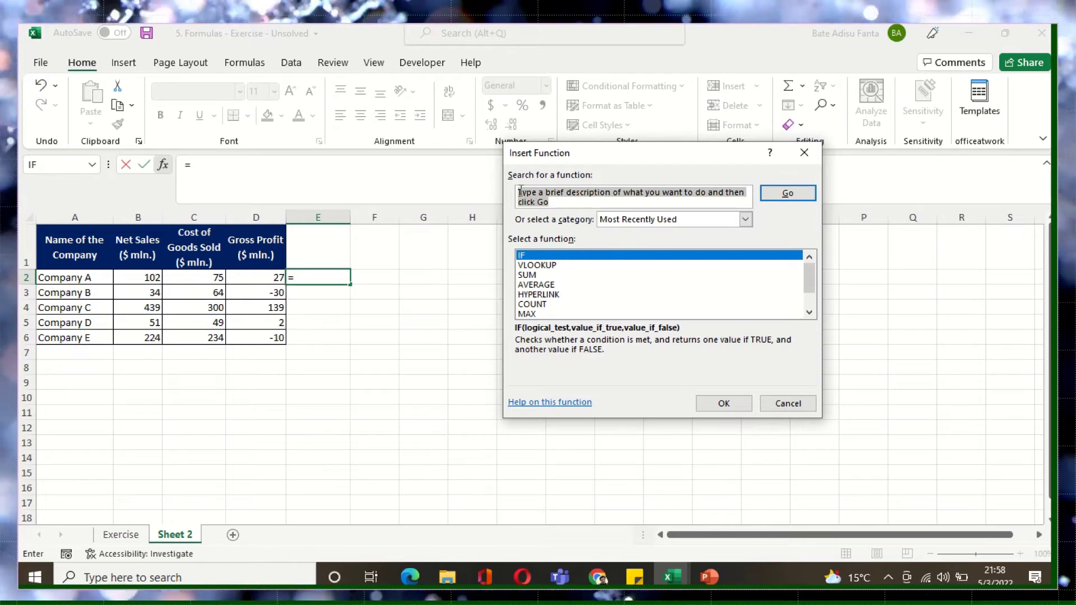
type("sum")
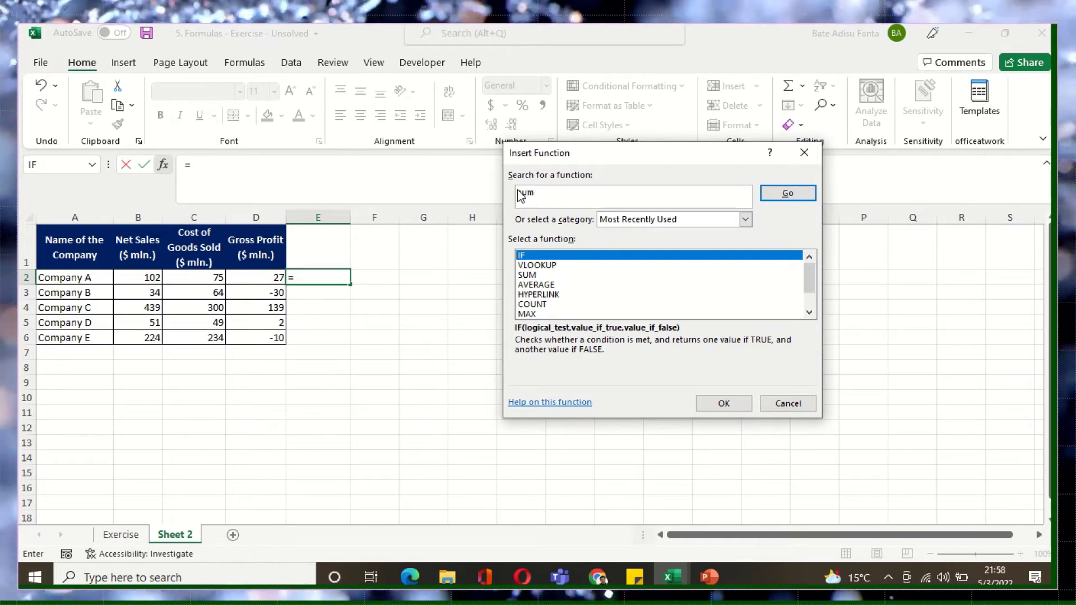
left_click(781, 199)
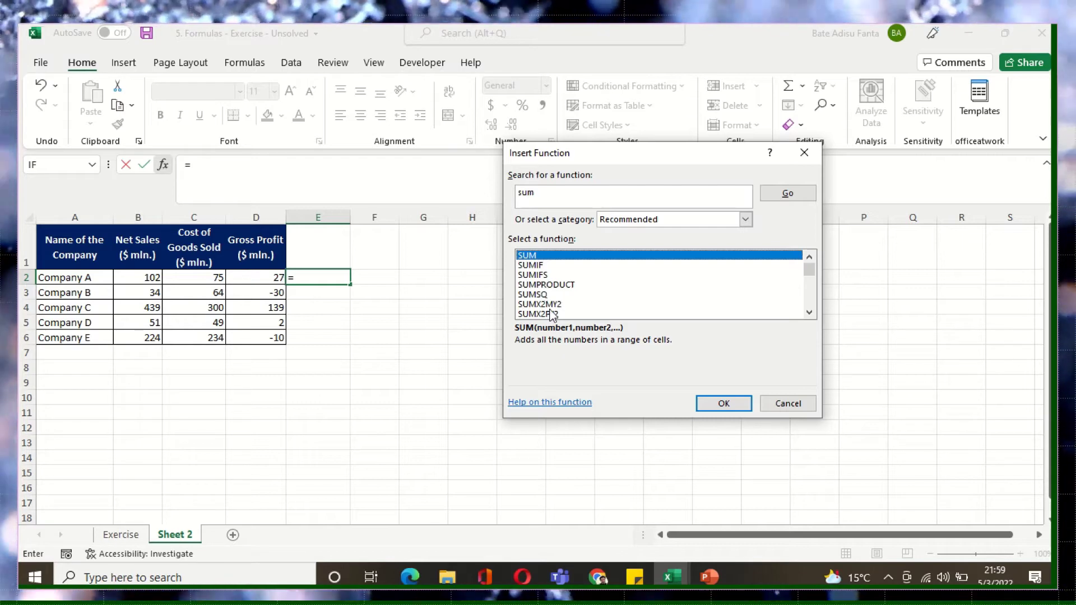
Replace the function search with "if" and insert the IF function into cell E2.
left_click(640, 197)
type("s")
key("BackSpace")
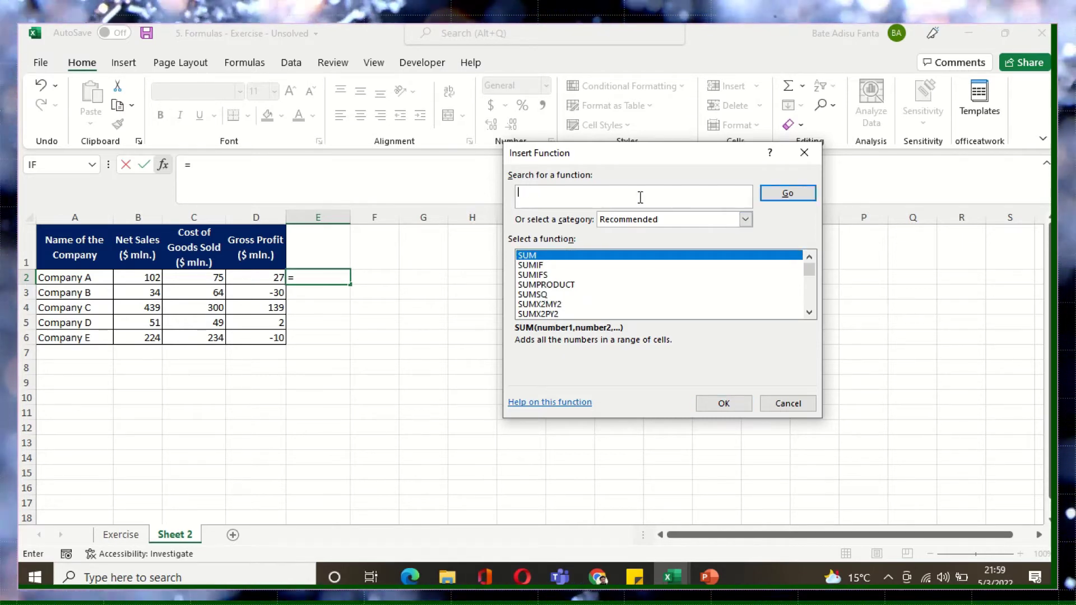
type("if")
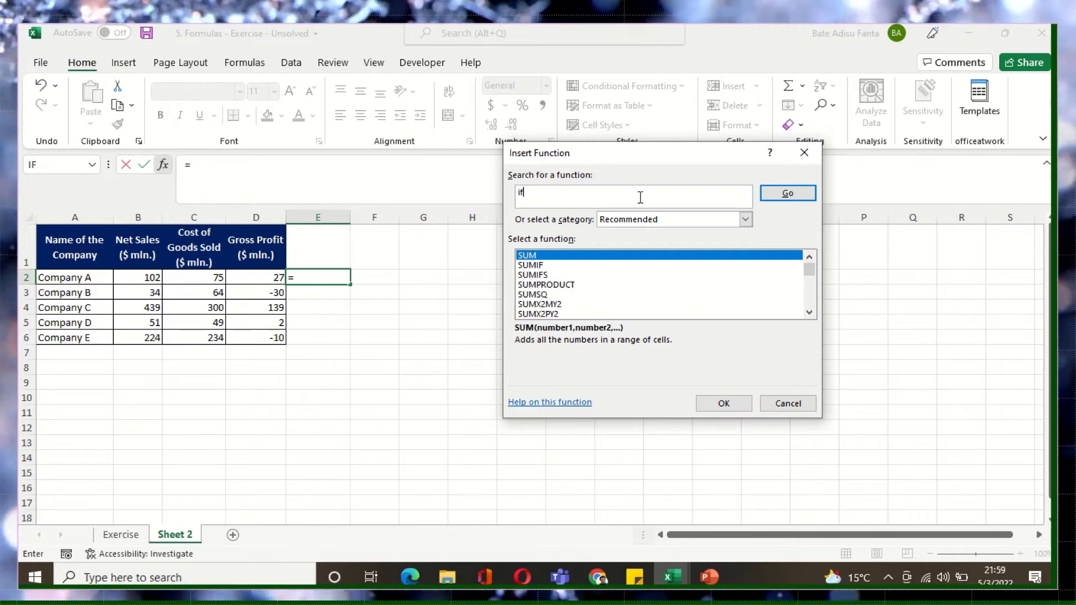
left_click(788, 194)
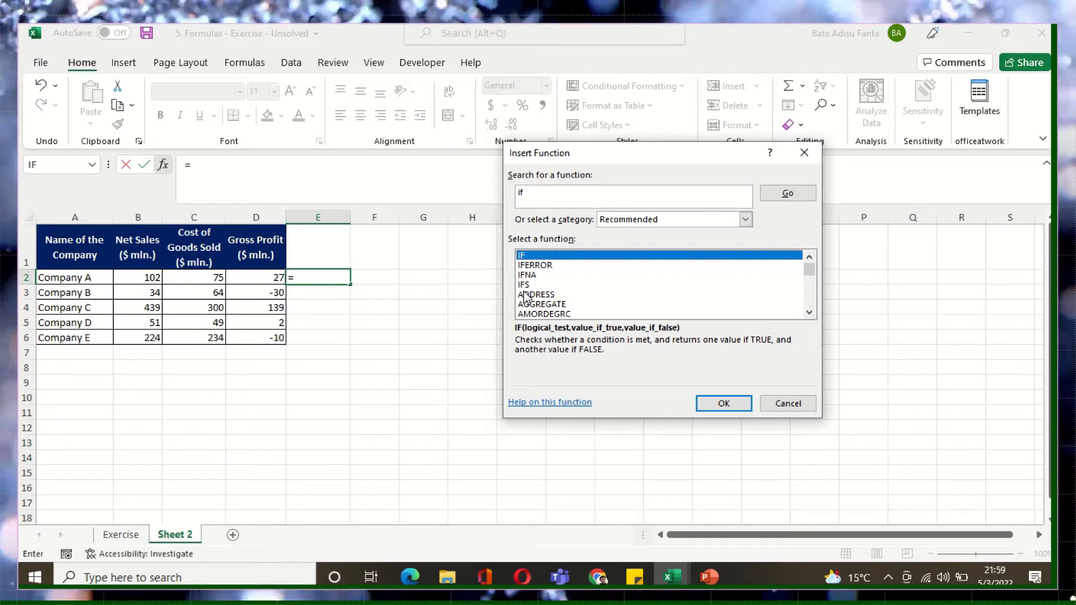
left_click(611, 192)
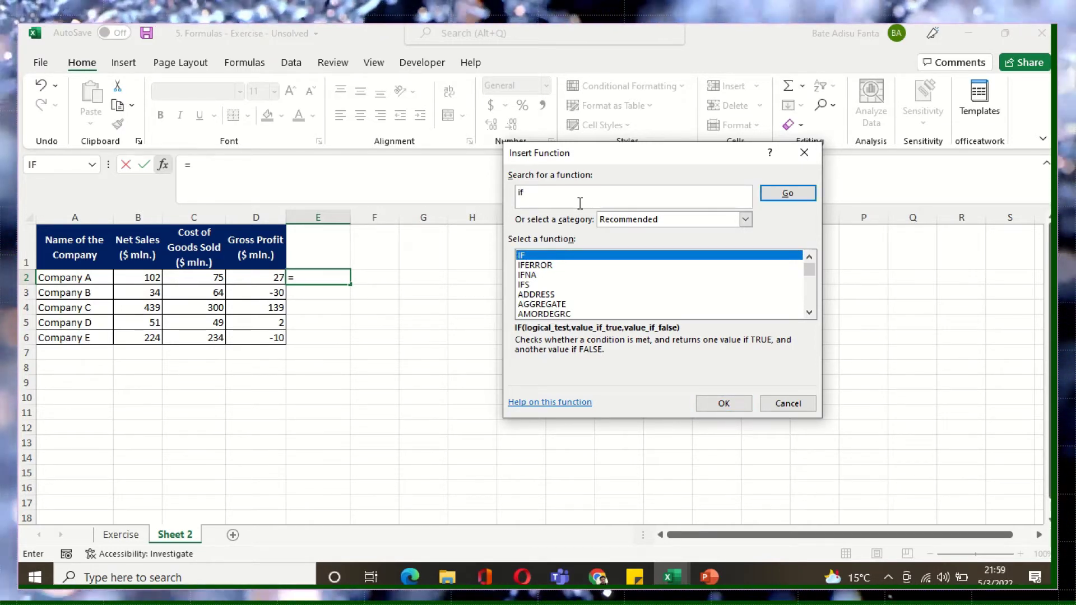
double_click(527, 257)
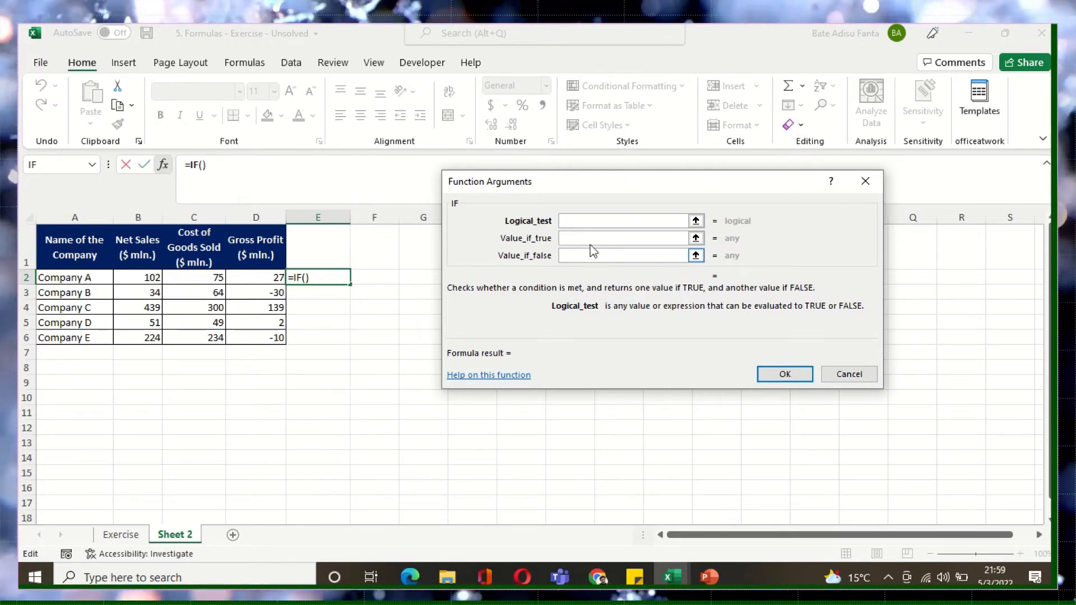
Set the IF function's logical test to B2>C2, comparing Company A's net sales with its cost of goods sold.
left_click(586, 225)
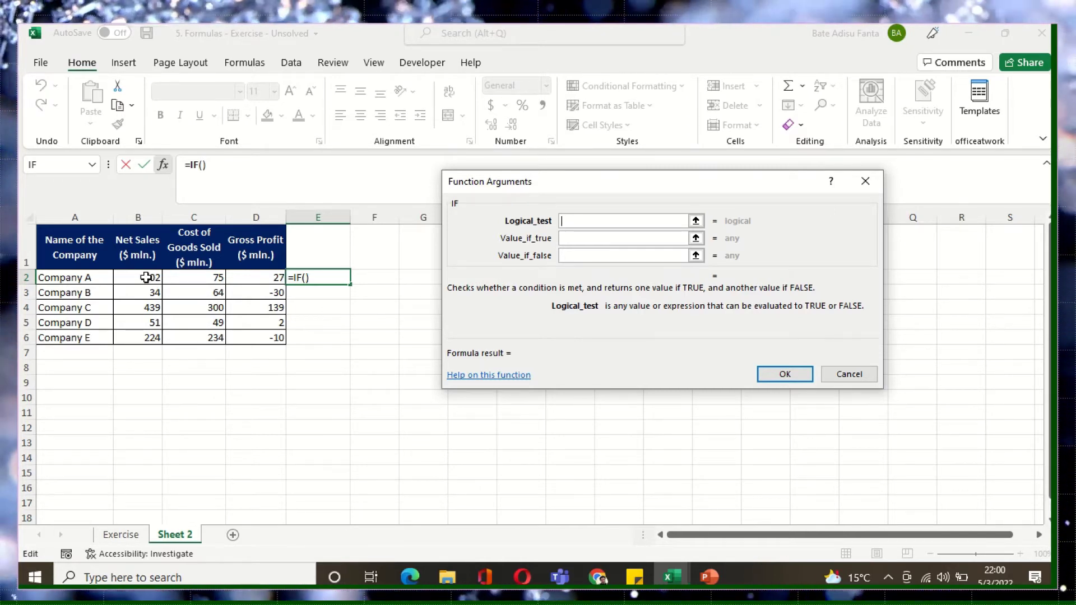
left_click(130, 279)
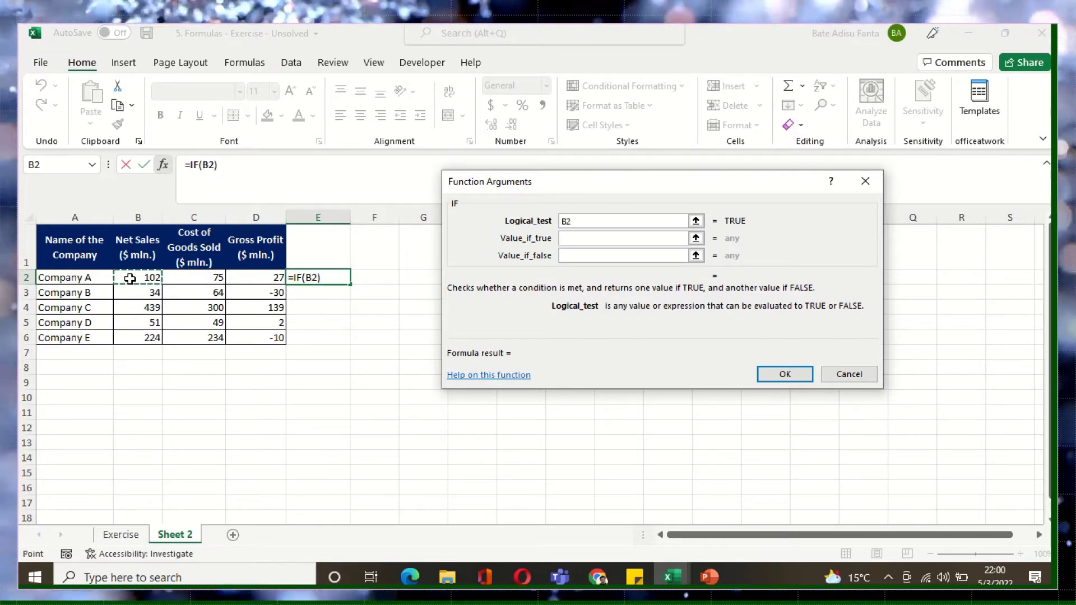
type(">")
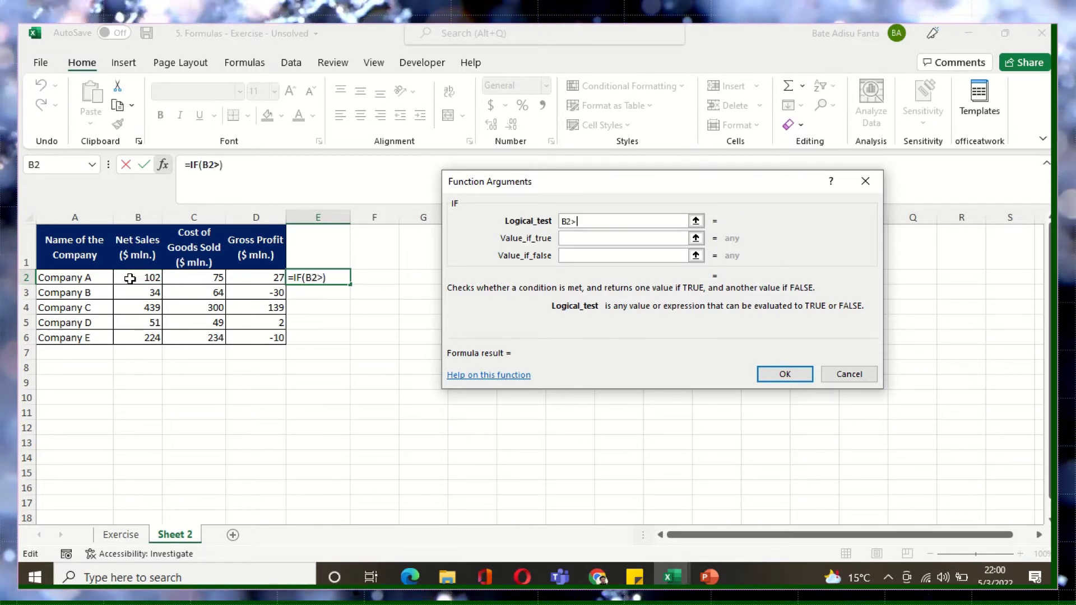
left_click(214, 281)
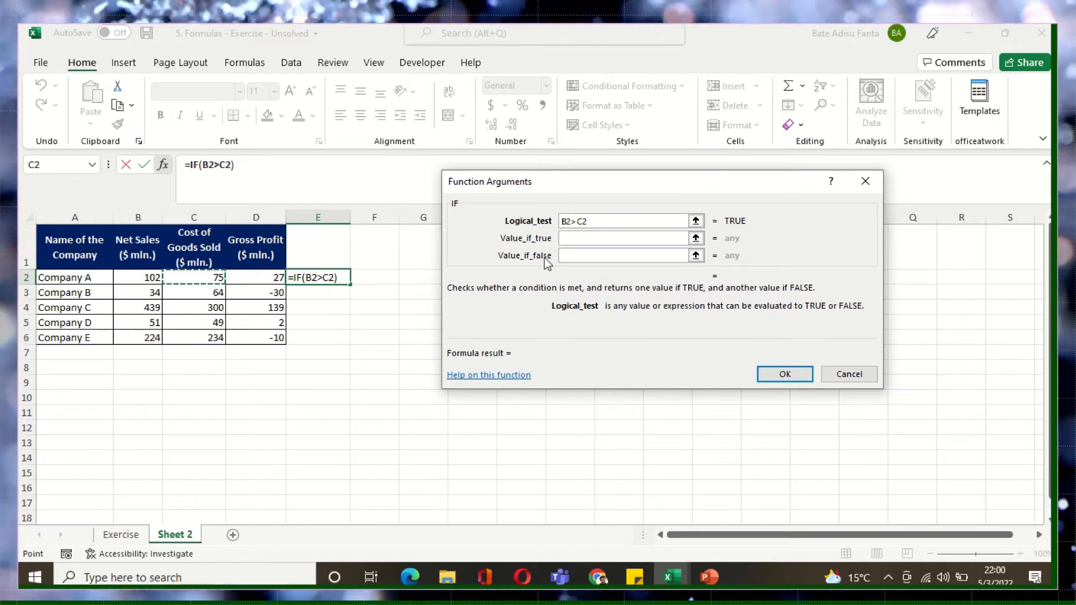
Set the IF function to return Profit if true and Loss if false, and apply it to cell E2.
left_click(575, 237)
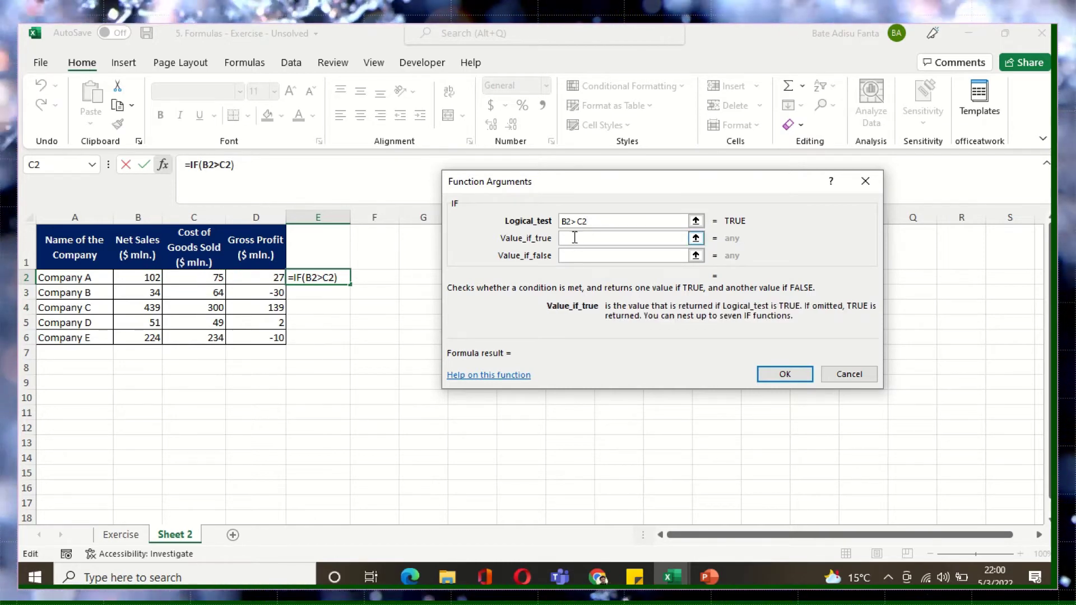
type("Profit")
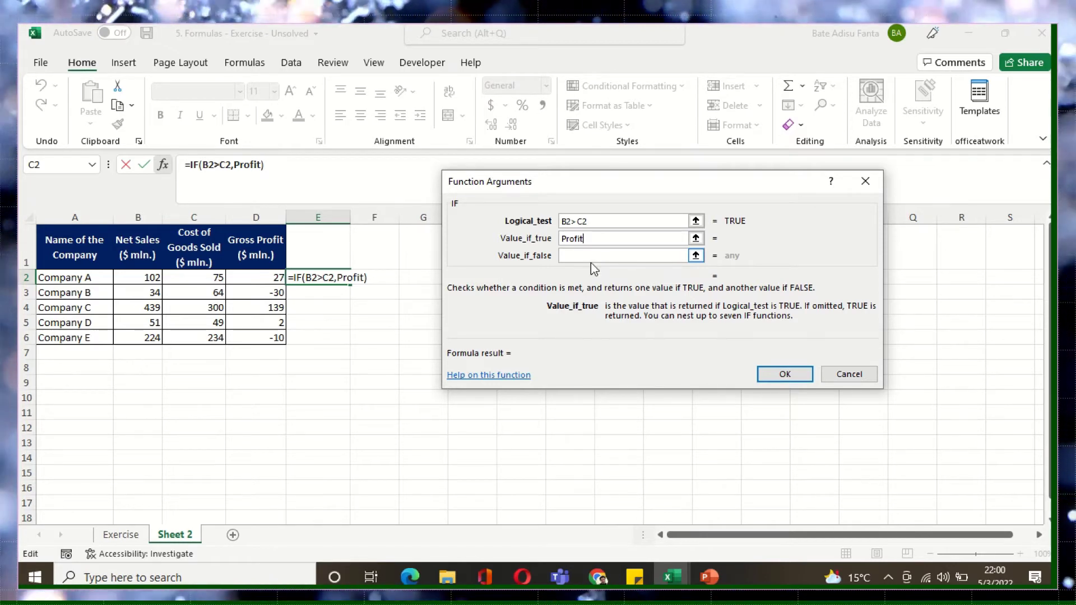
left_click(579, 252)
type("Loss")
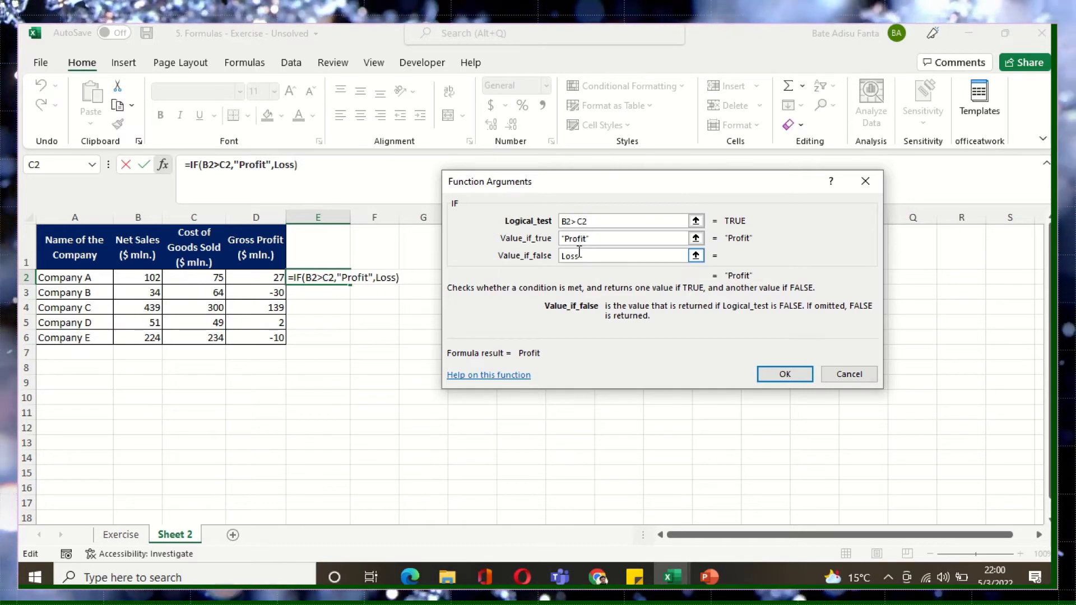
left_click(622, 239)
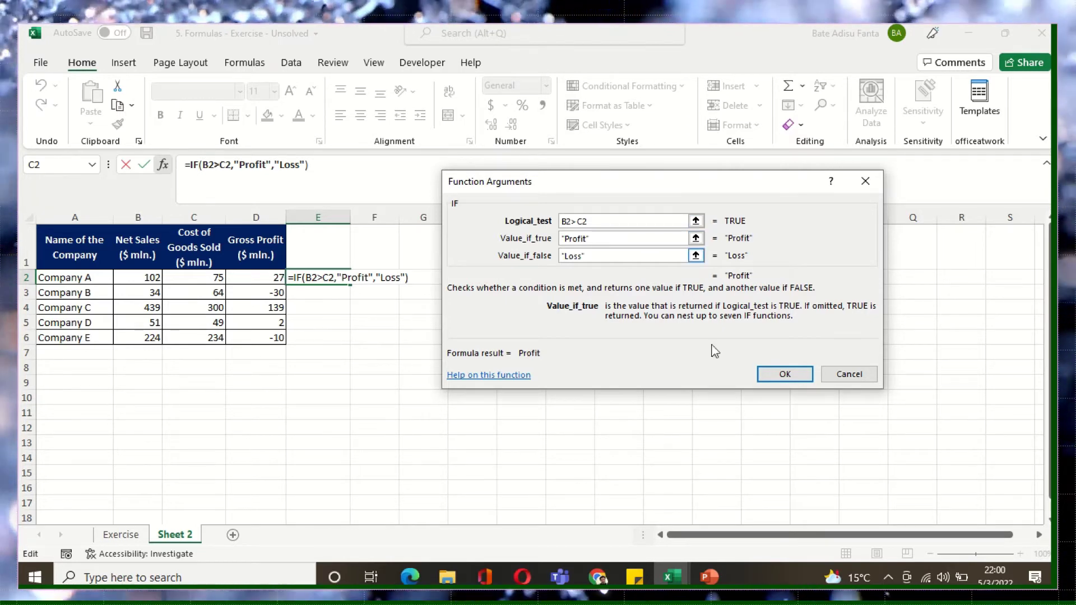
left_click(788, 374)
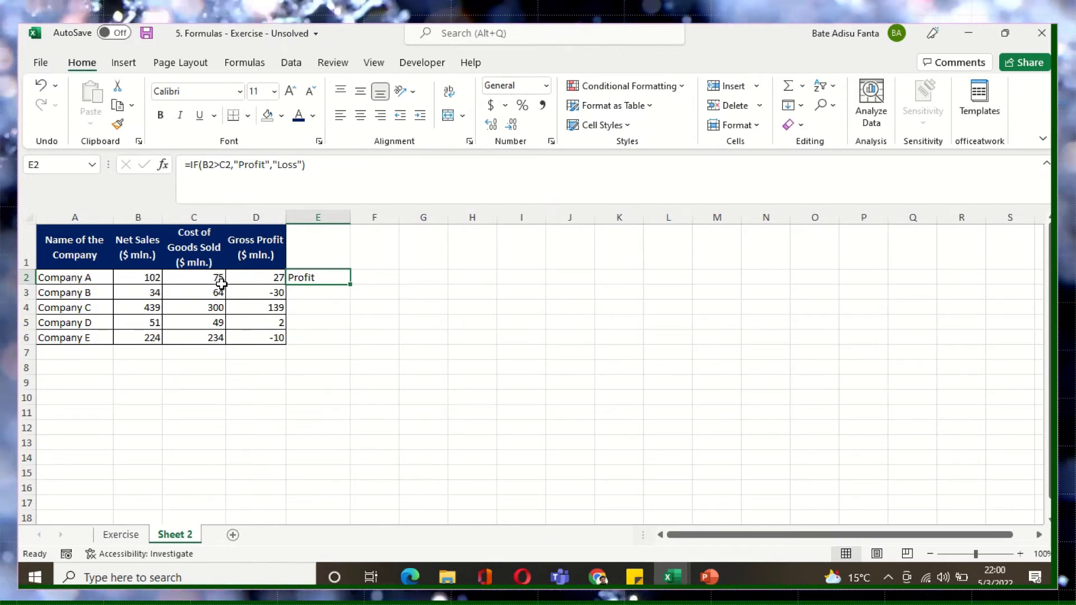
left_click(324, 293)
left_click(336, 277)
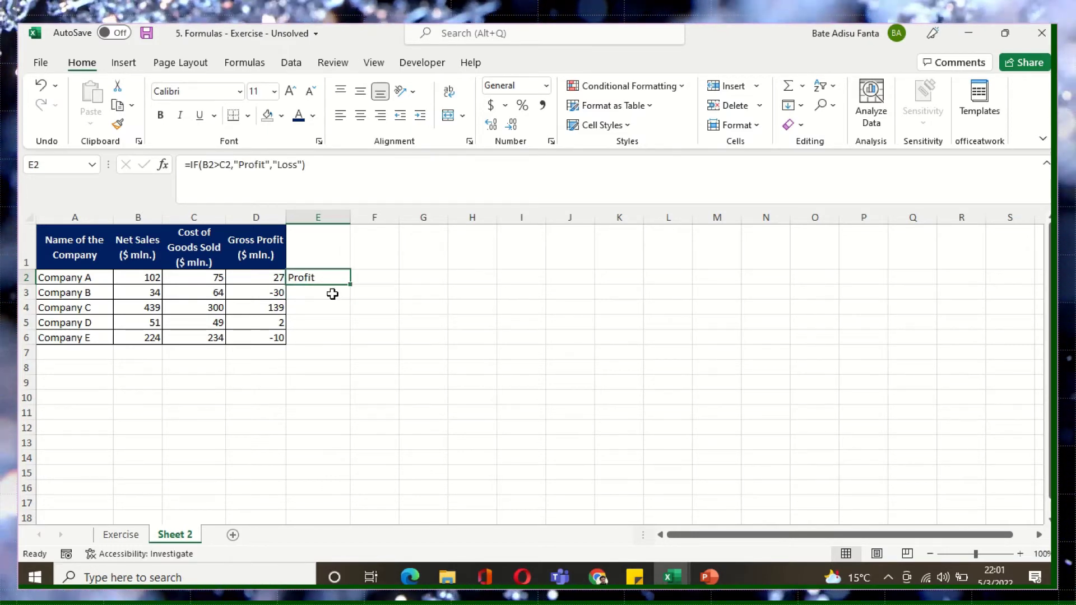
left_click(328, 293)
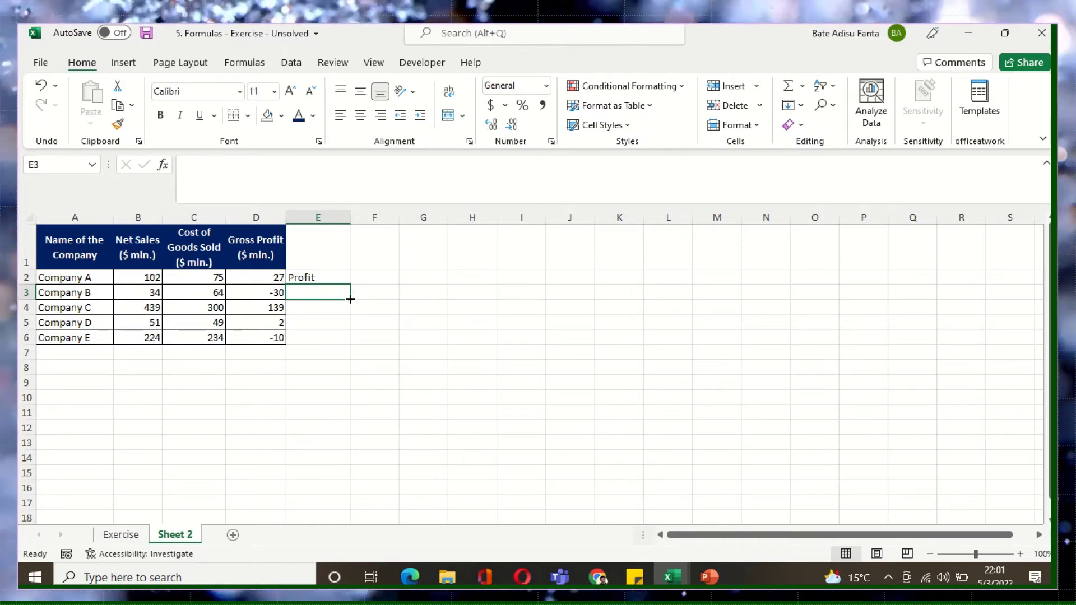
left_click_drag(348, 303, 349, 315)
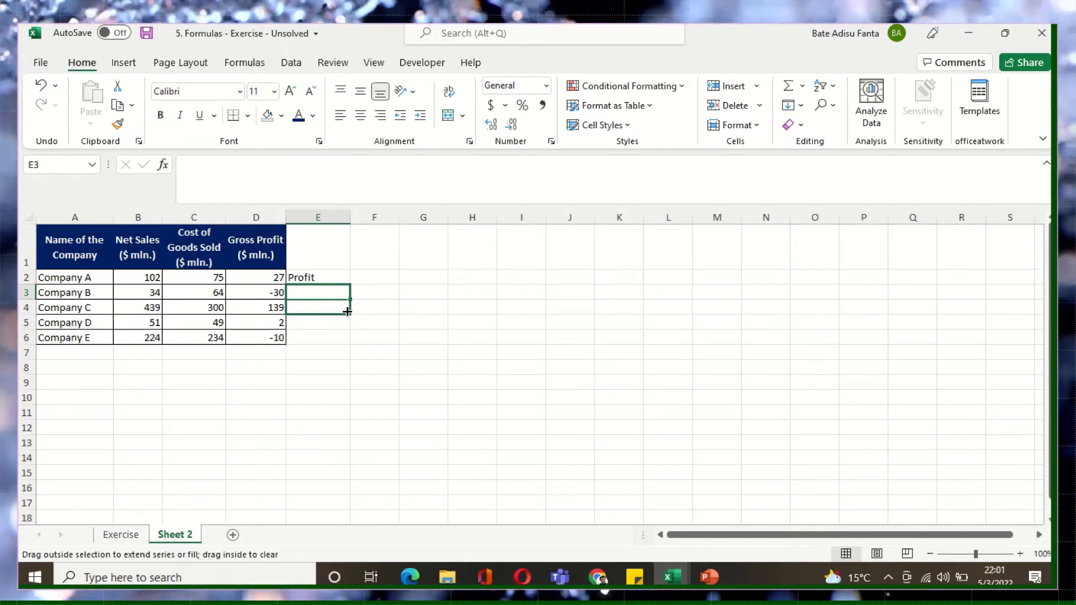
Fill the IF formula from cell E2 down through E6 for the remaining companies and check the copied formula in E3.
left_click(335, 275)
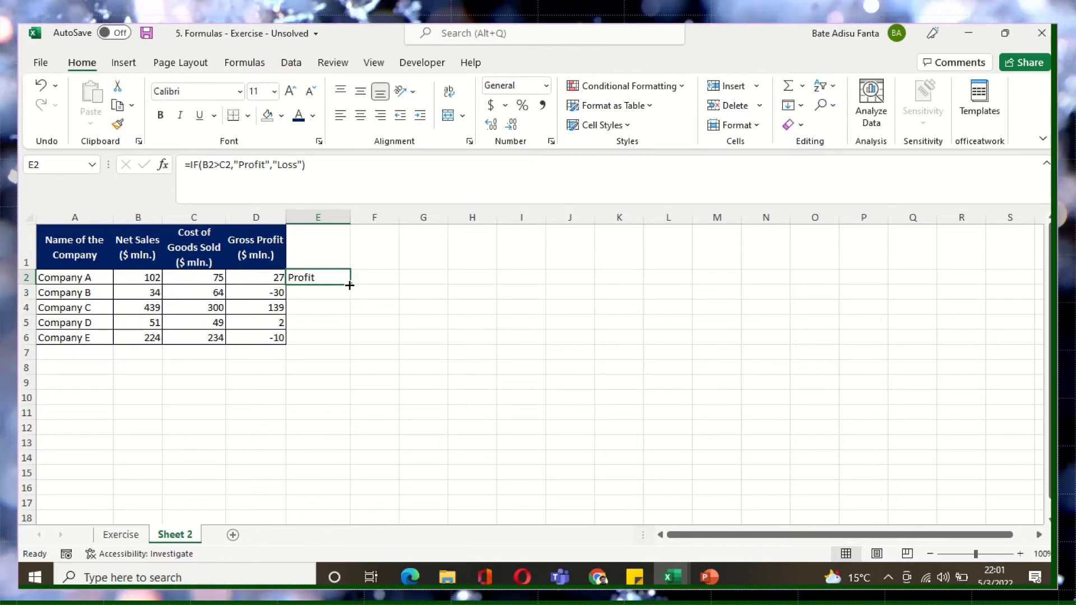
left_click_drag(349, 292, 346, 339)
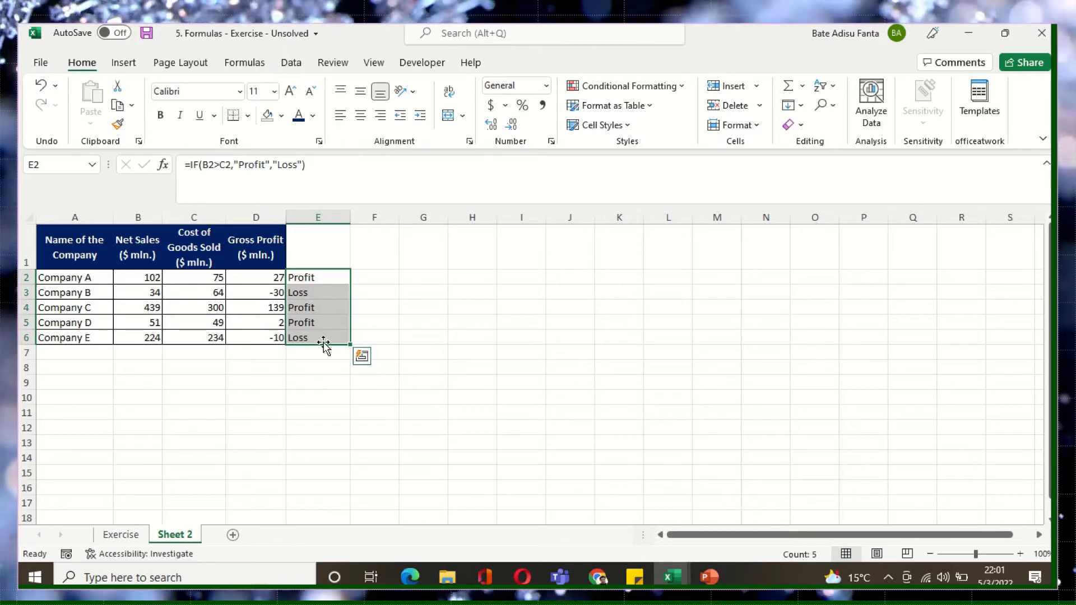
left_click(330, 307)
left_click(324, 294)
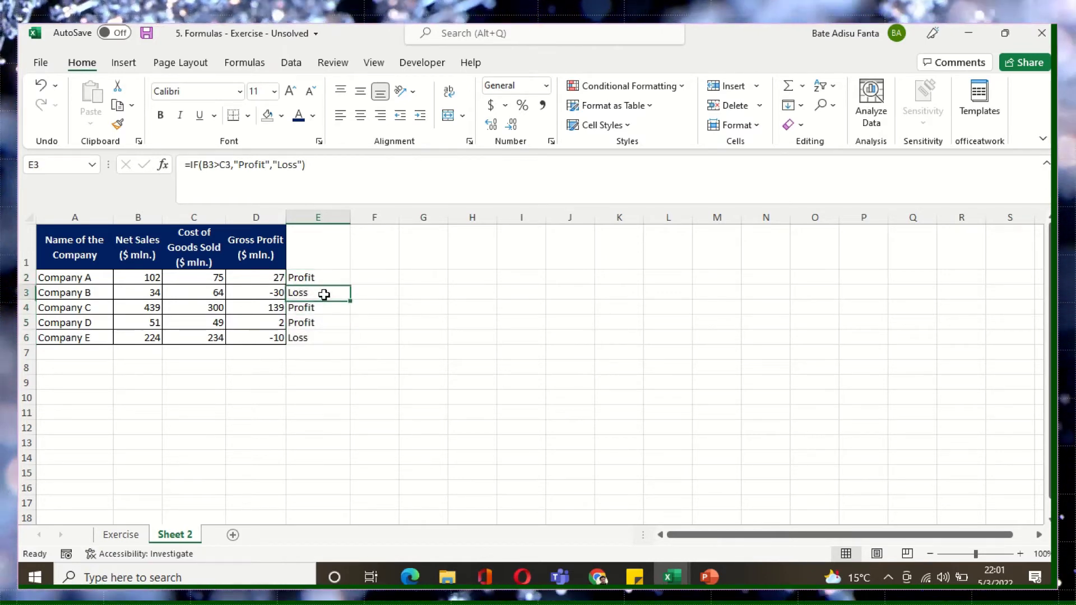
Check the copied IF formula in E6 and the gross profit formula in D2.
left_click(321, 337)
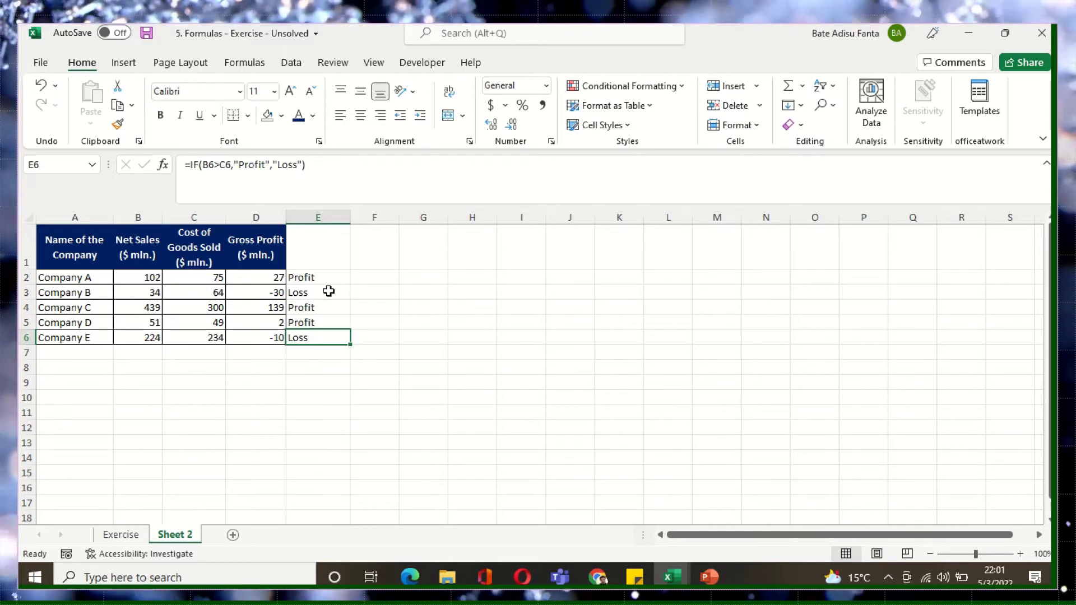
left_click(363, 296)
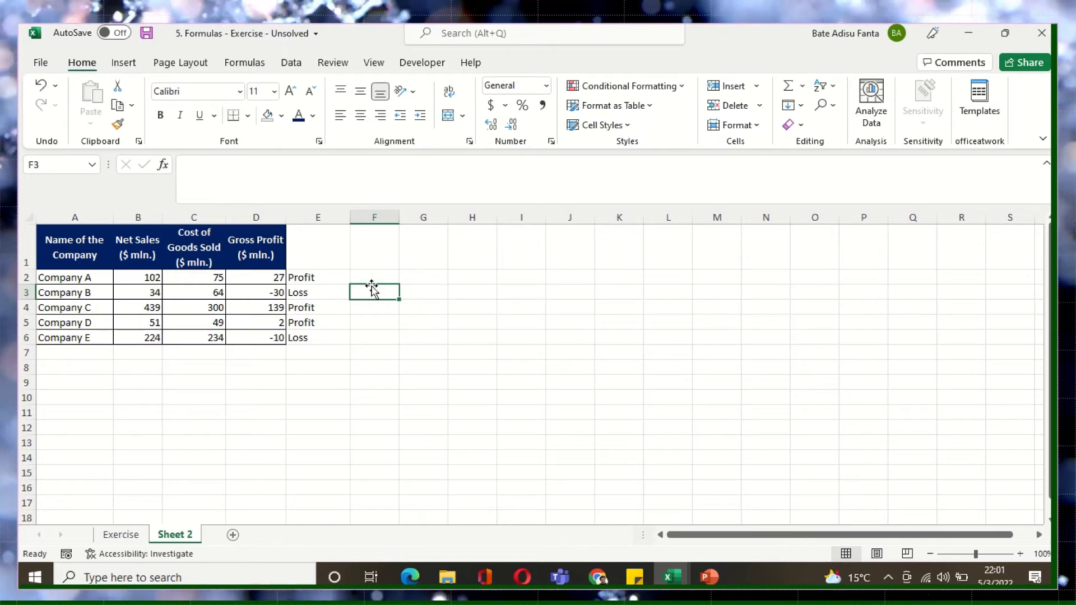
left_click(372, 275)
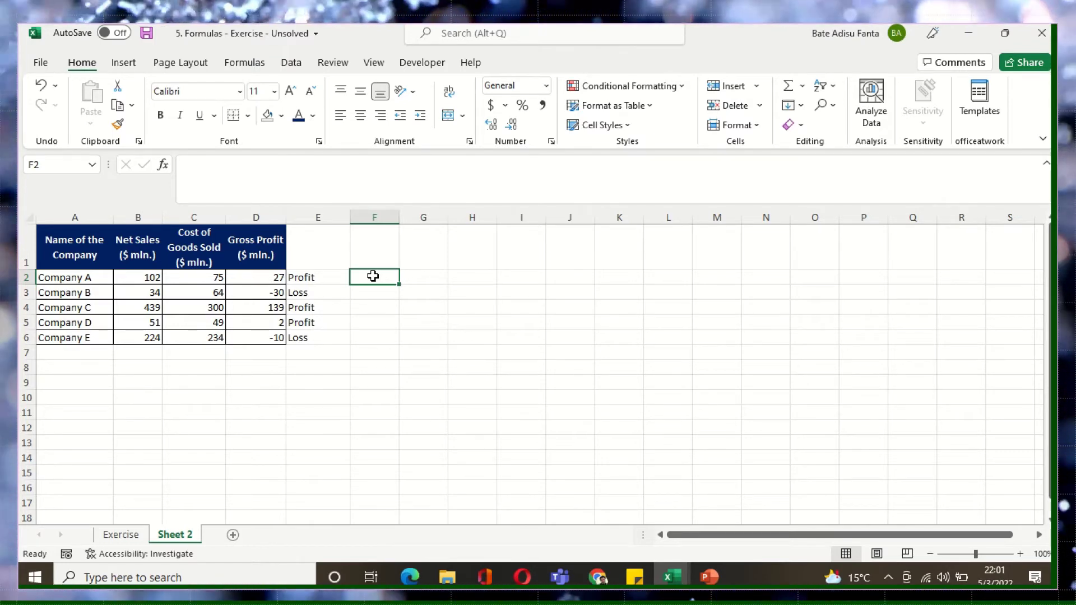
left_click(275, 280)
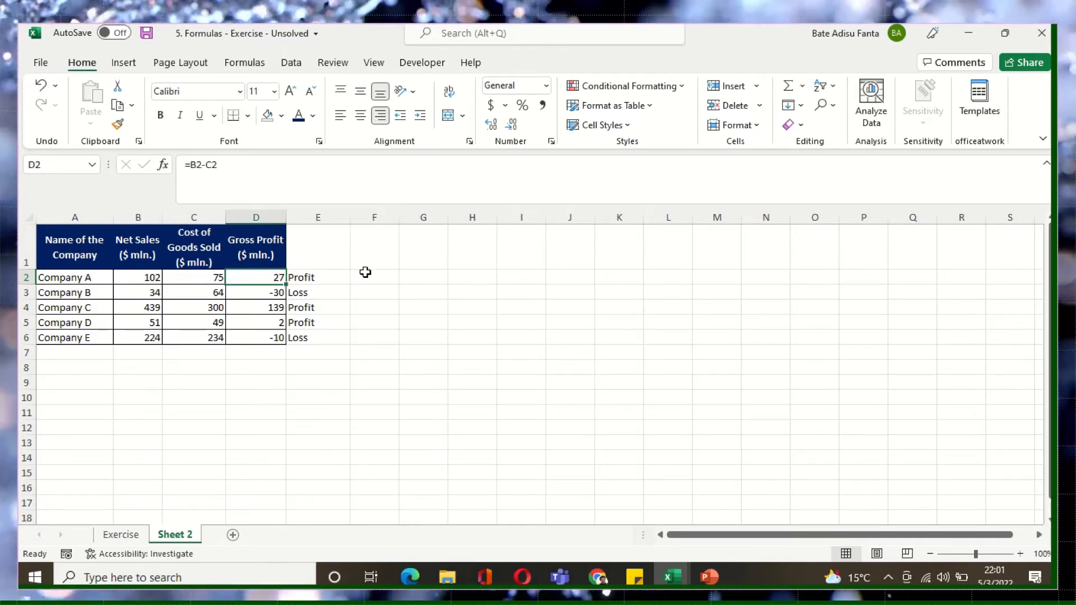
Start an IF function in cell F2 with the logical test D2>0, comparing Company A's gross profit with zero.
left_click(383, 276)
type("i")
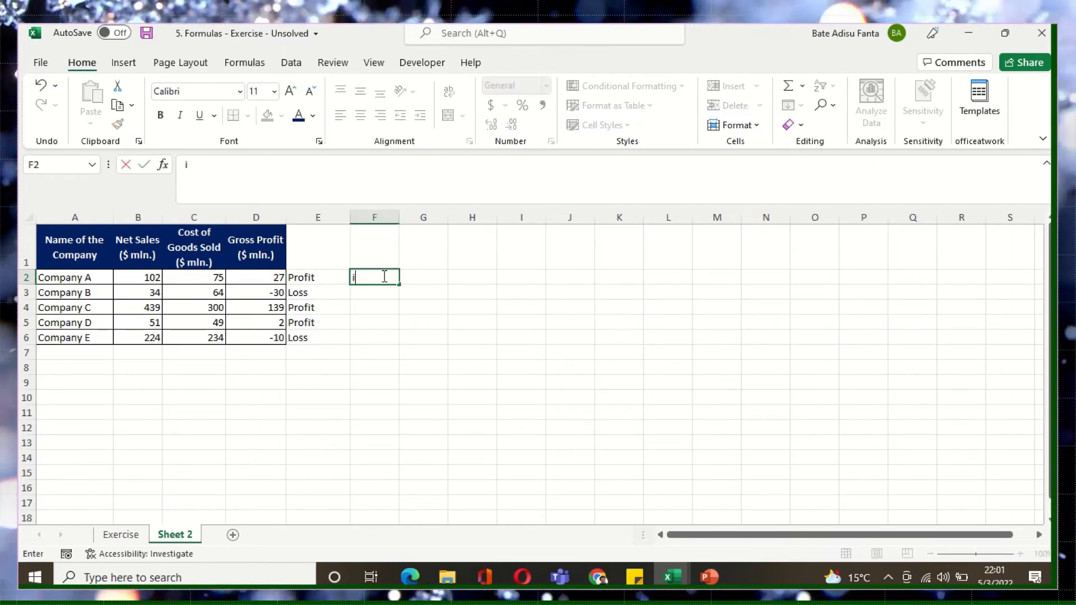
type("f")
key("BackSpace")
key("BackSpace")
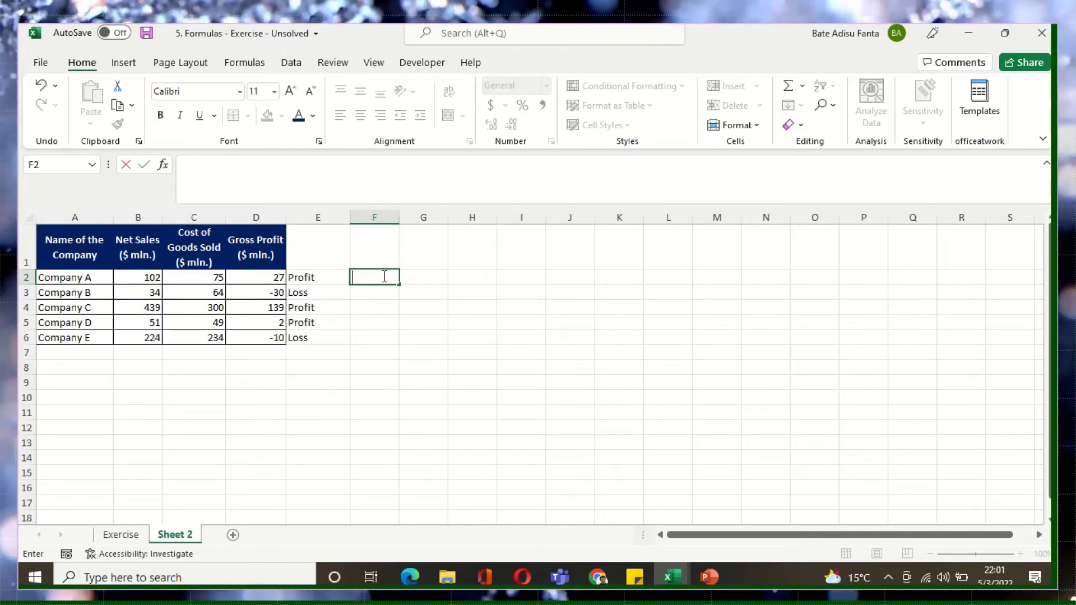
type("=if")
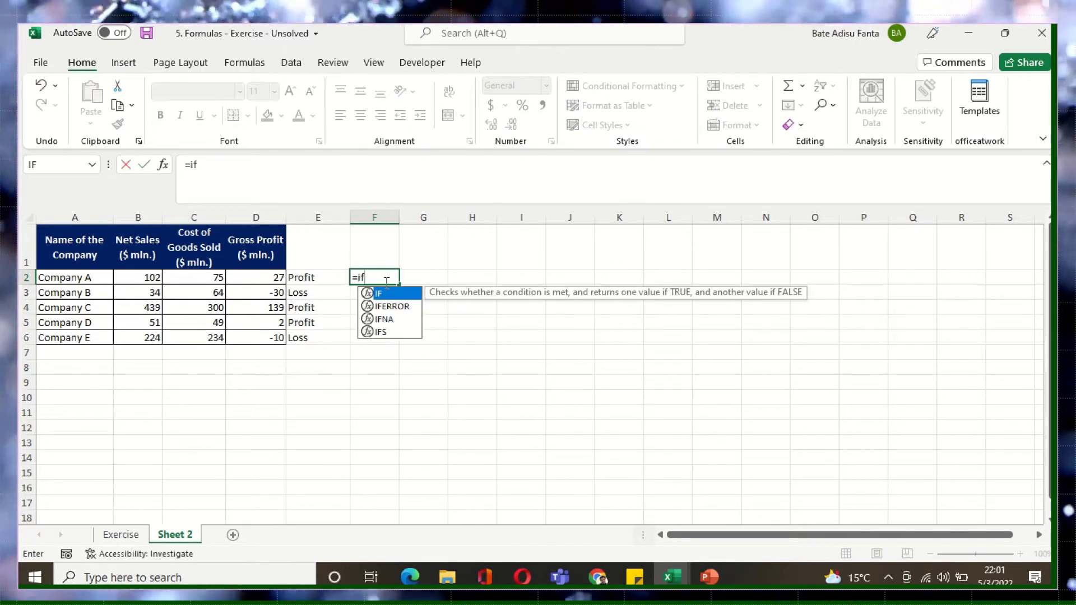
key("Tab")
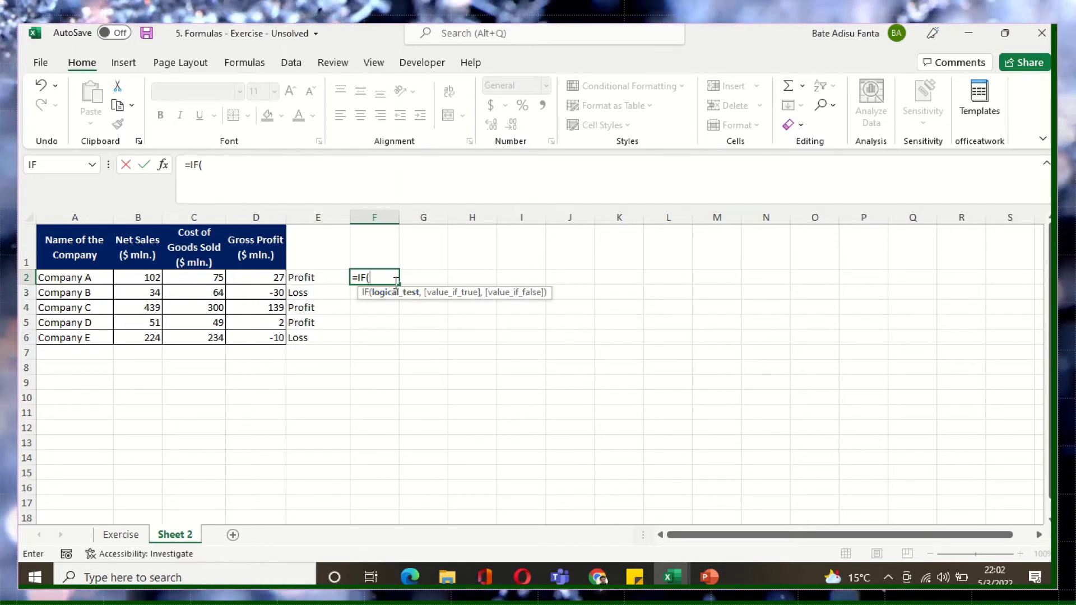
left_click(275, 276)
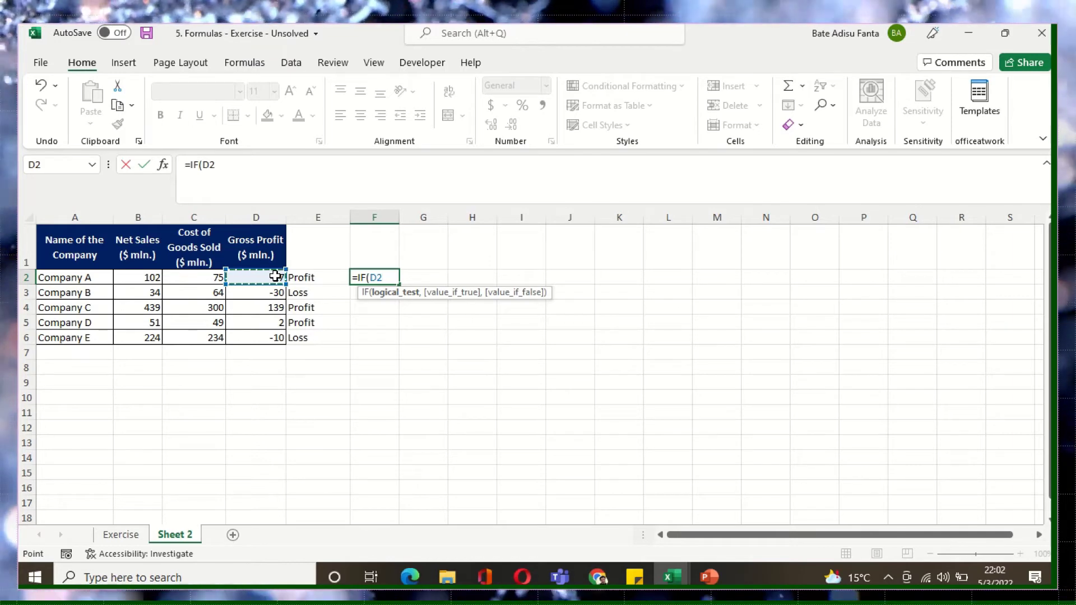
type(">")
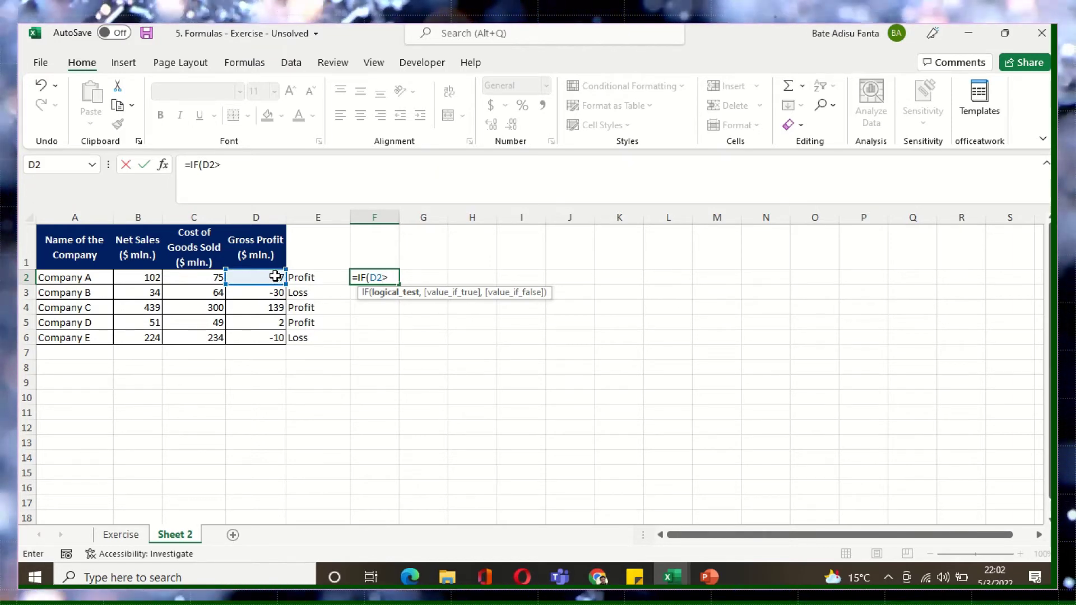
type("0")
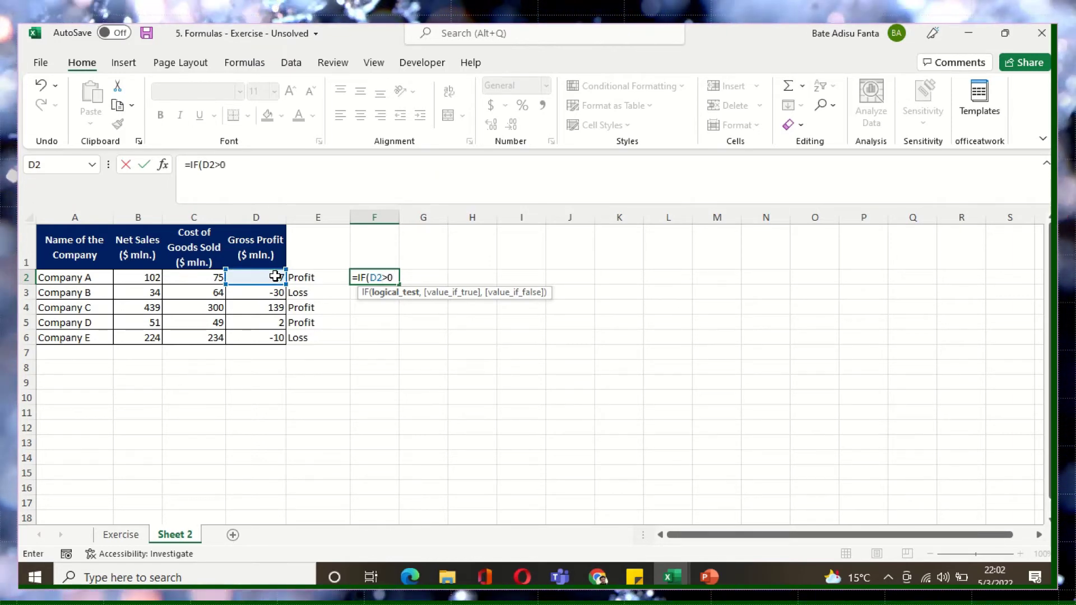
Add "Proft" as the value if true in F2's IF formula.
left_click(236, 163)
type(",")
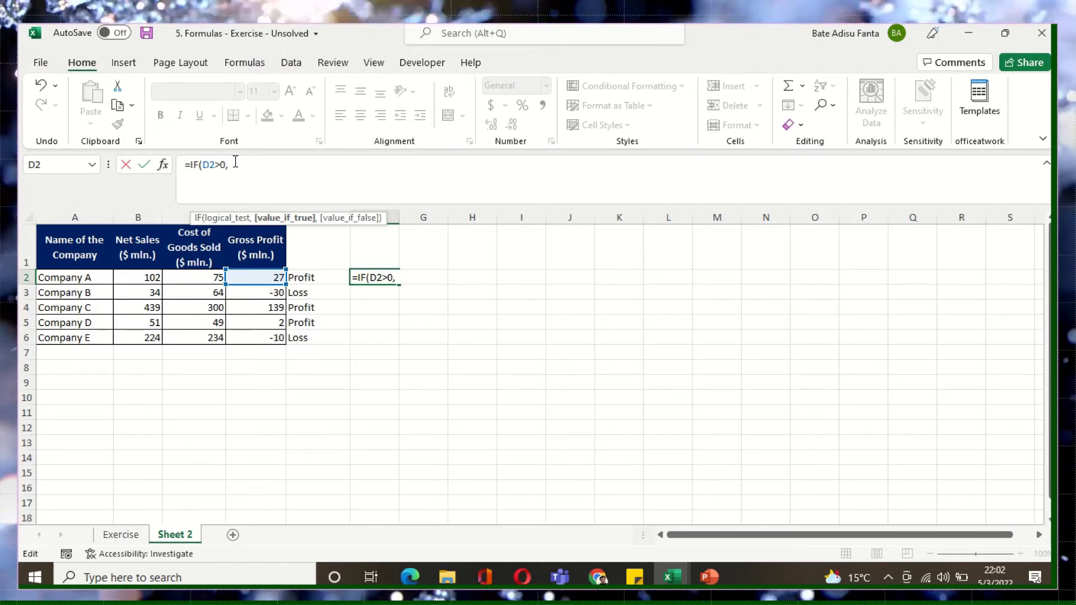
type("\"")
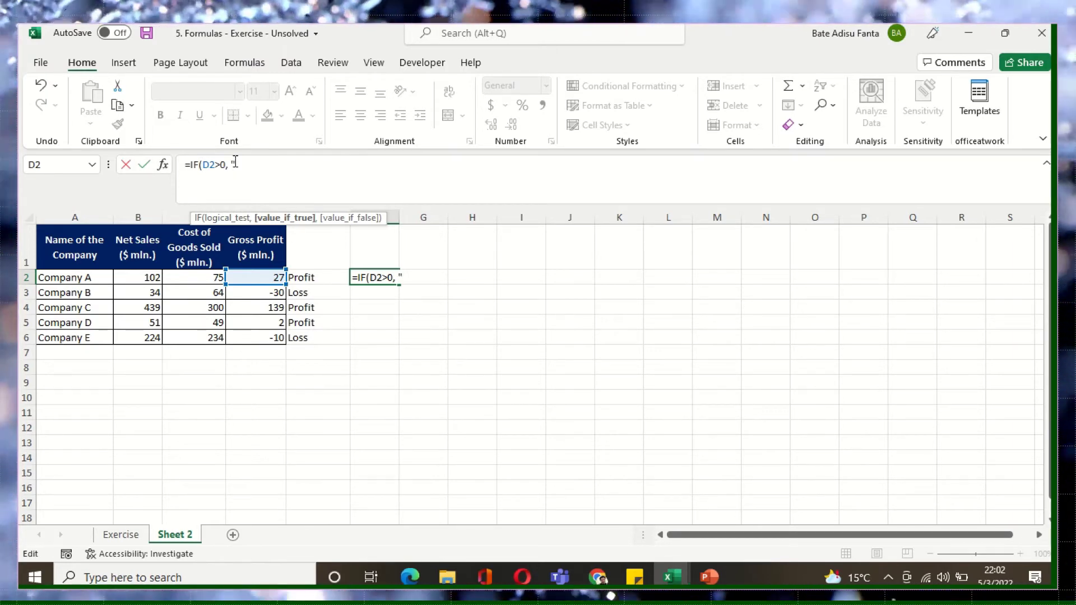
type("Proft\"")
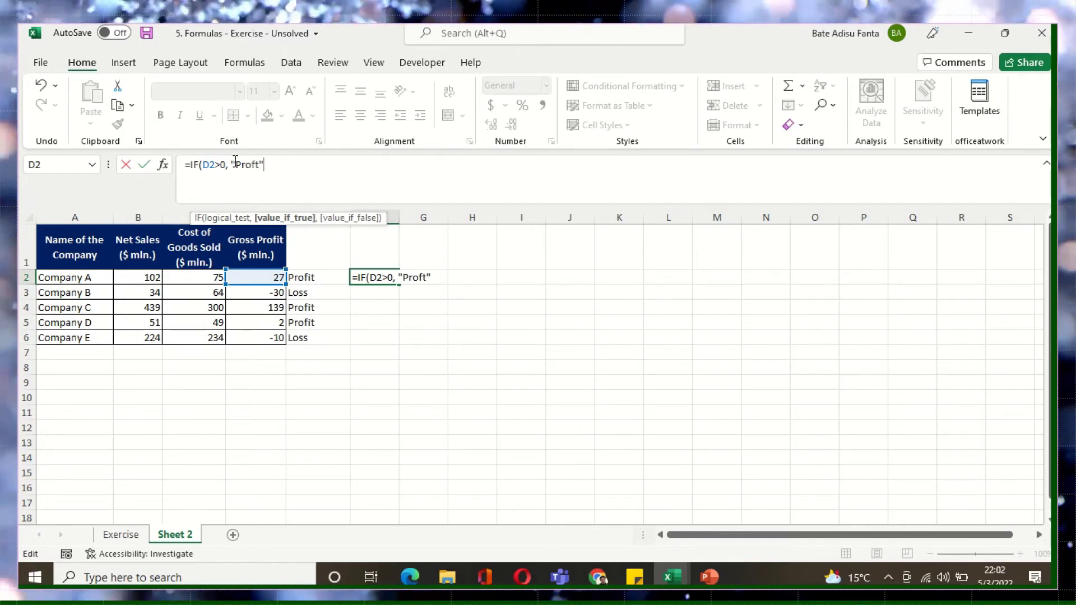
type(",")
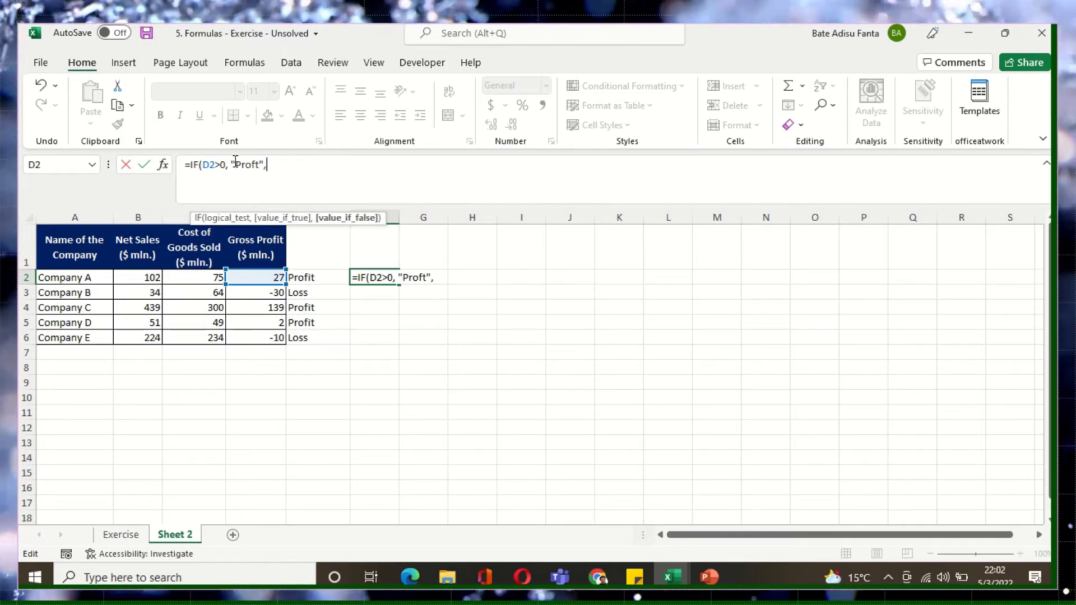
Add "loss" in quotation marks as the value if false, then close and enter the IF formula in F2.
type(" \"lo")
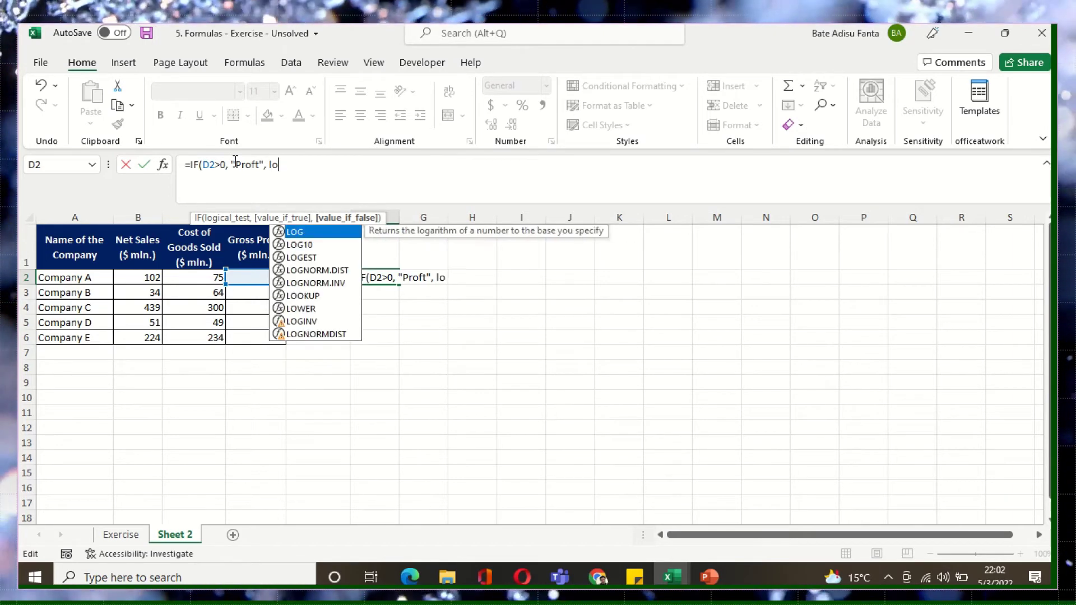
type("ss\"")
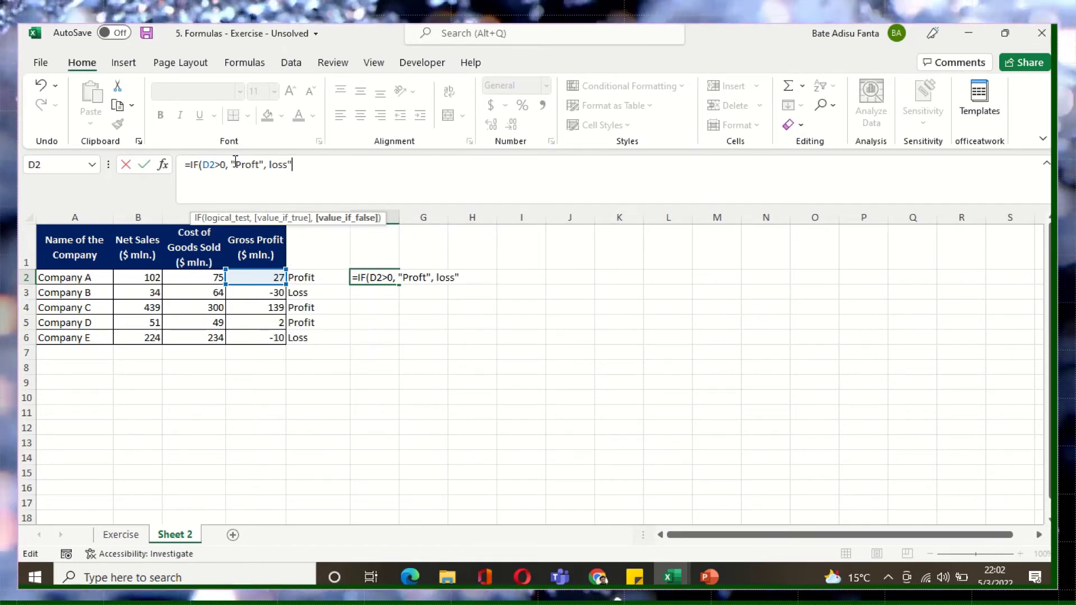
key("Left")
key("Left")
key("Left")
key("Left")
key("Left")
type("\"")
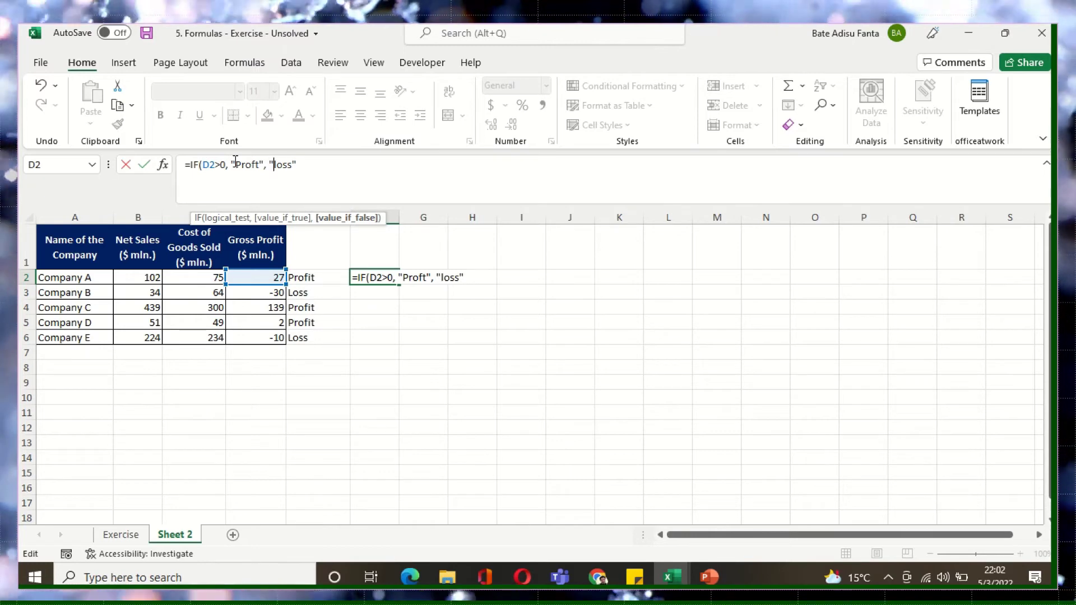
left_click(311, 165)
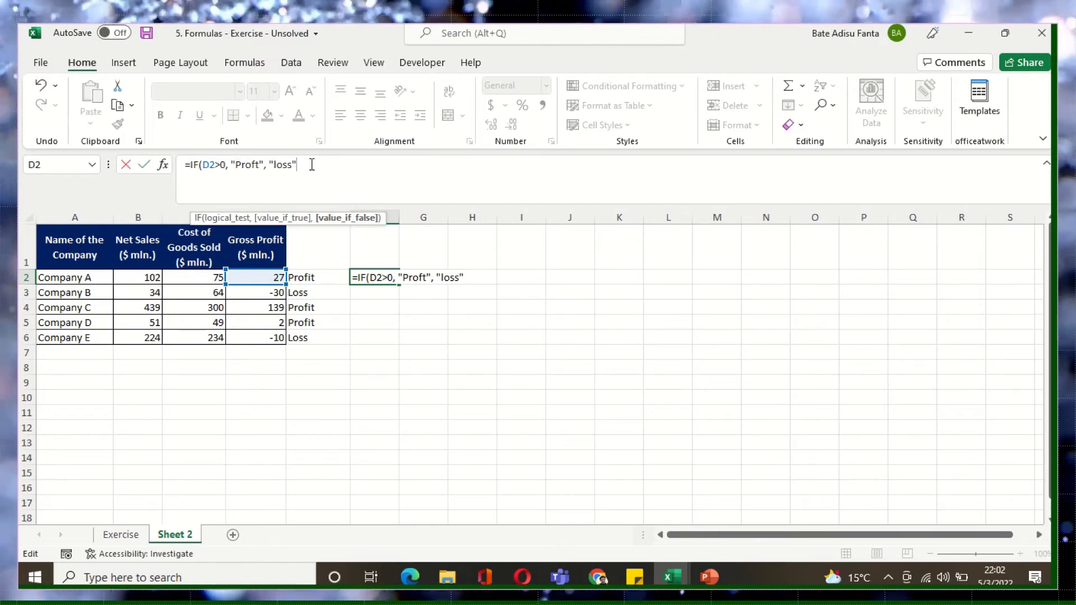
type(")")
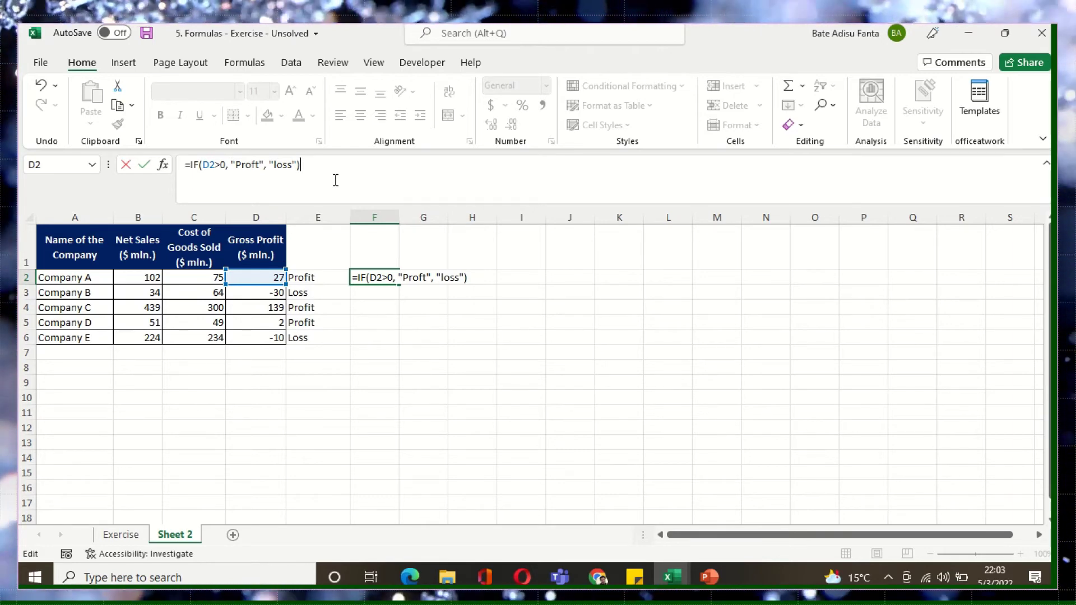
key("Return")
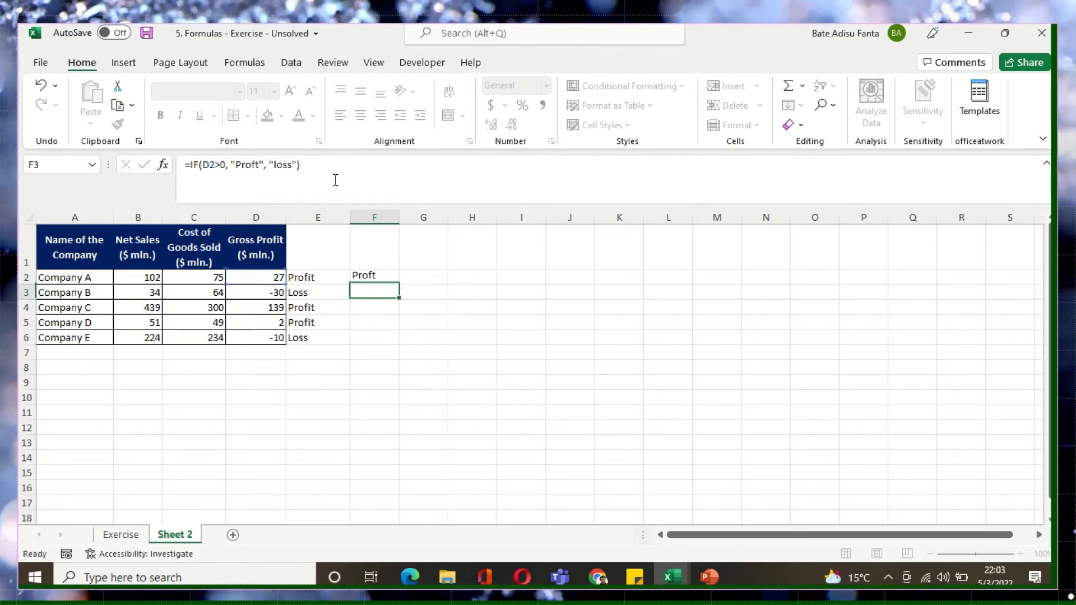
Fill the IF formula from F2 down through F6 and check the copied formulas in F6 and F3.
left_click(380, 277)
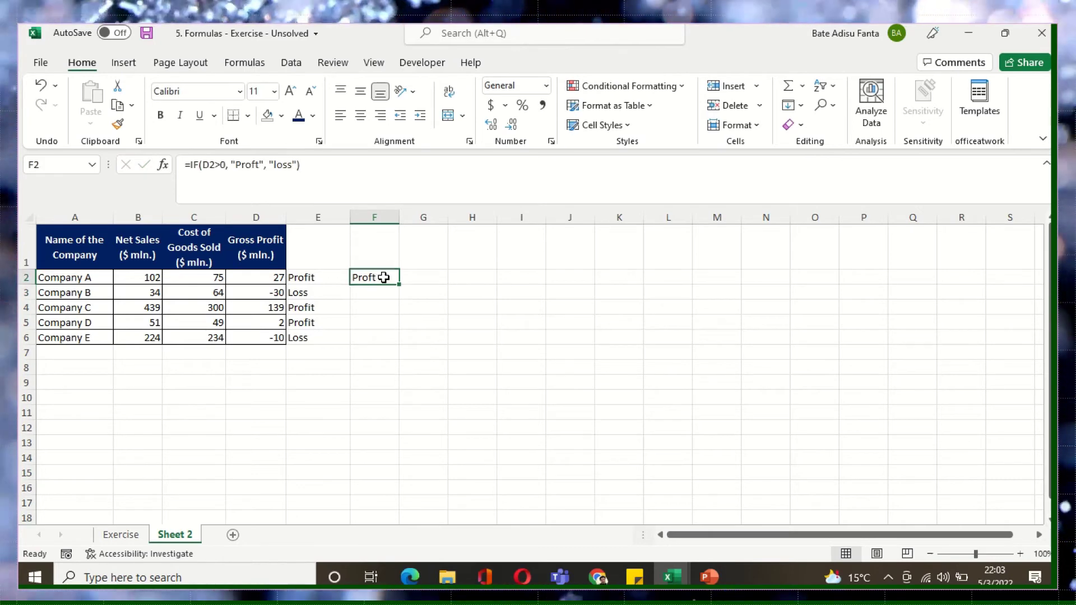
left_click_drag(399, 284, 399, 343)
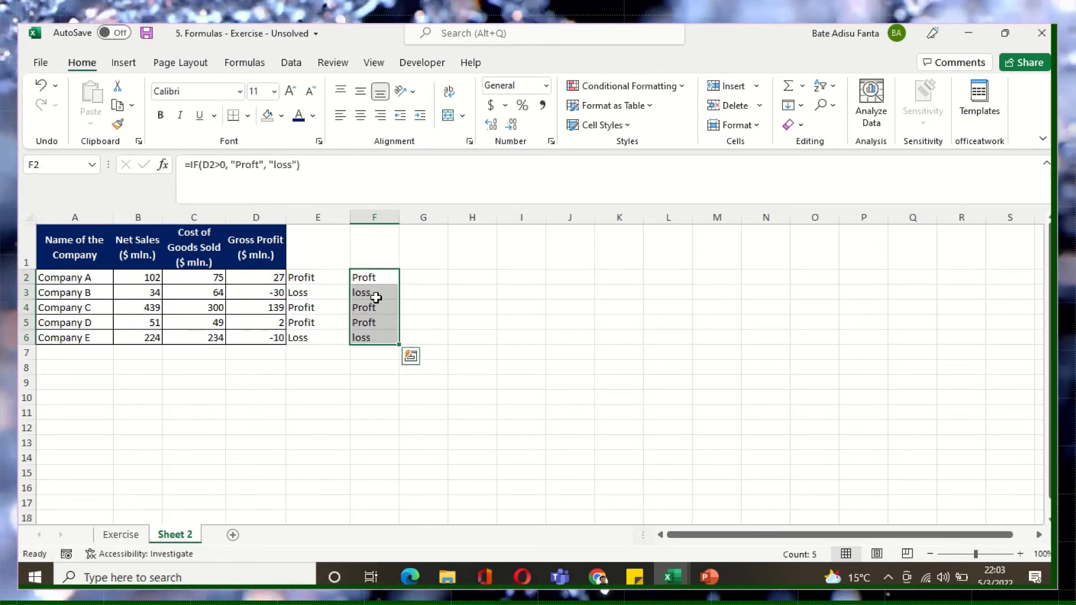
left_click(375, 294)
left_click(379, 340)
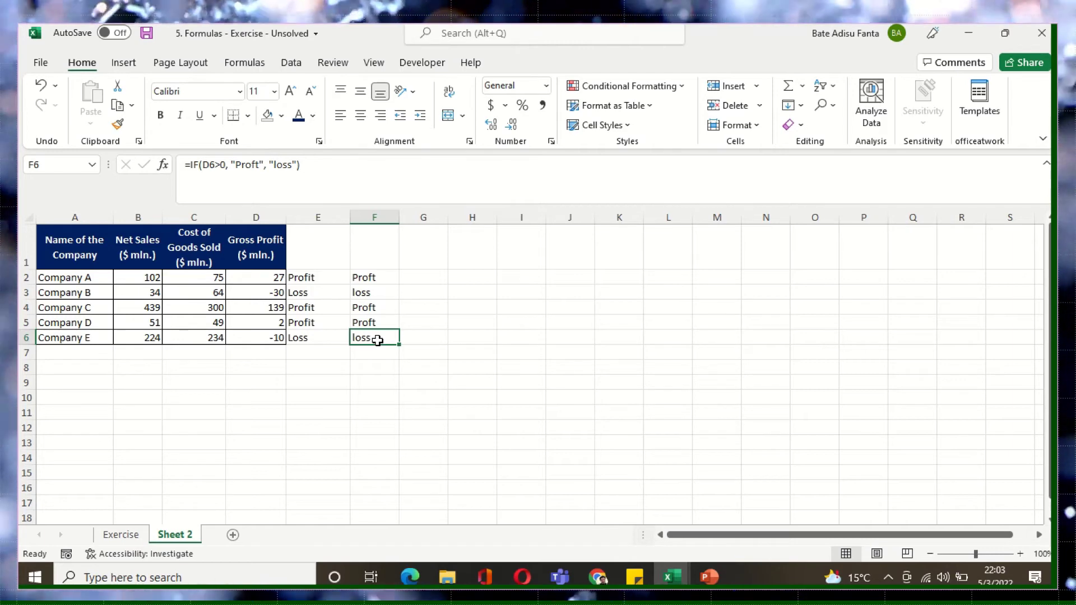
left_click(390, 290)
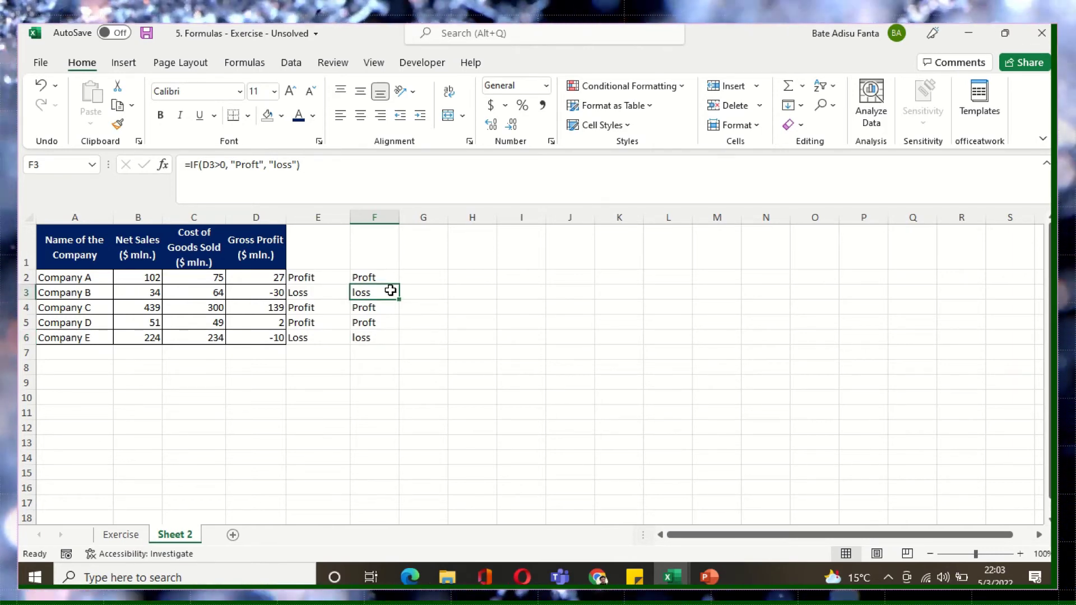
Start another IF function in cell G2 with the logical test D2>0.
left_click(428, 277)
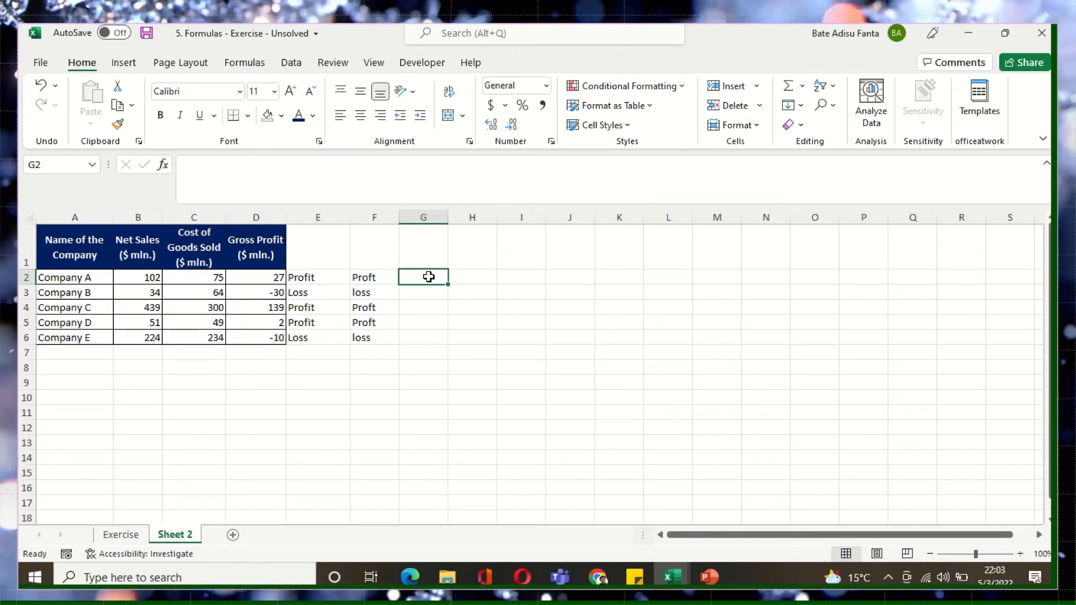
type("=")
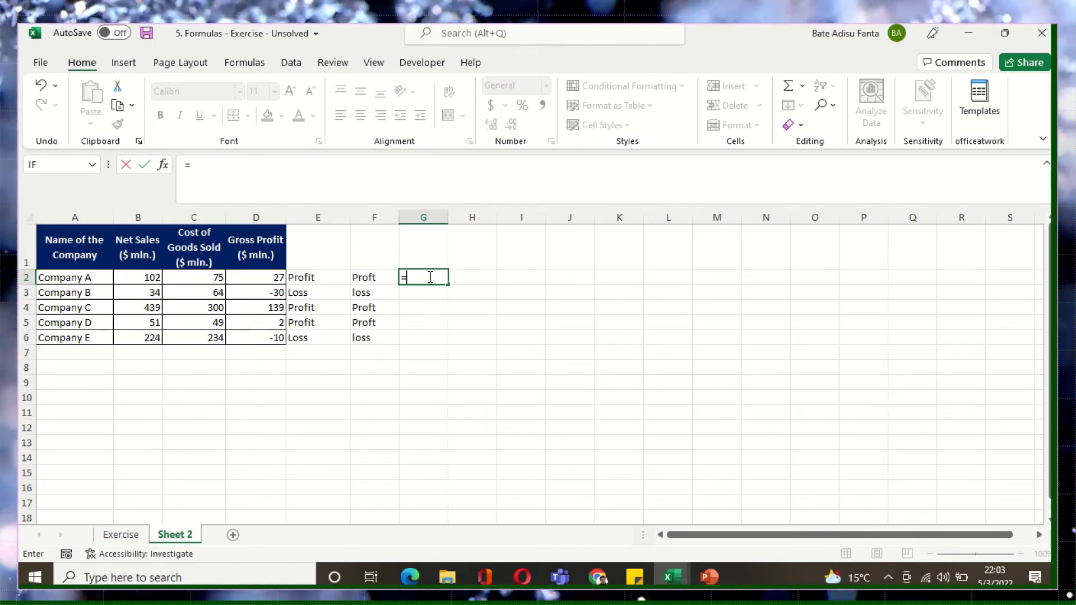
type("if")
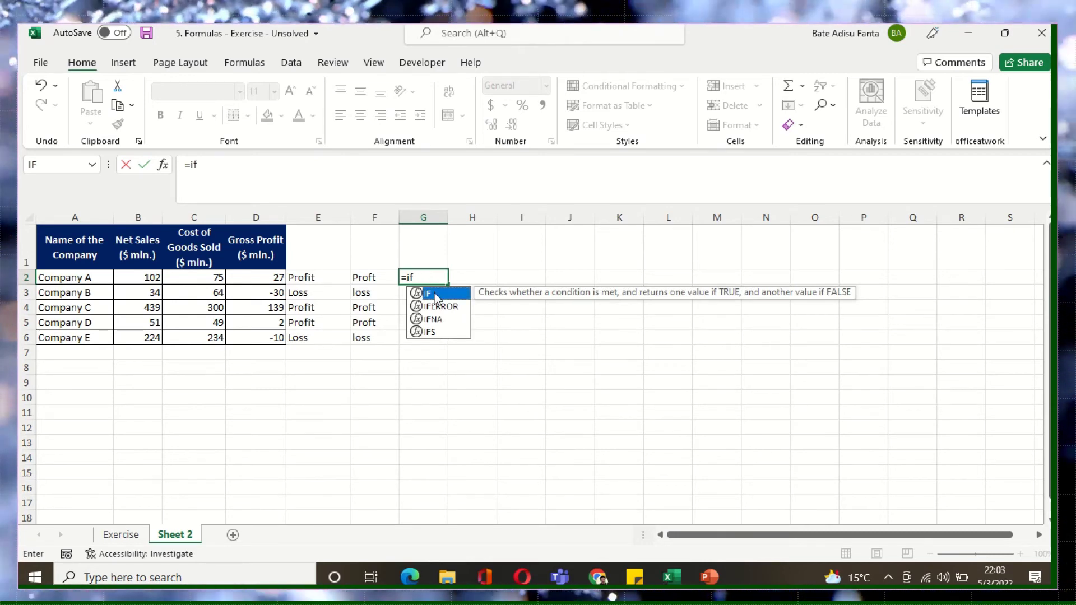
double_click(435, 294)
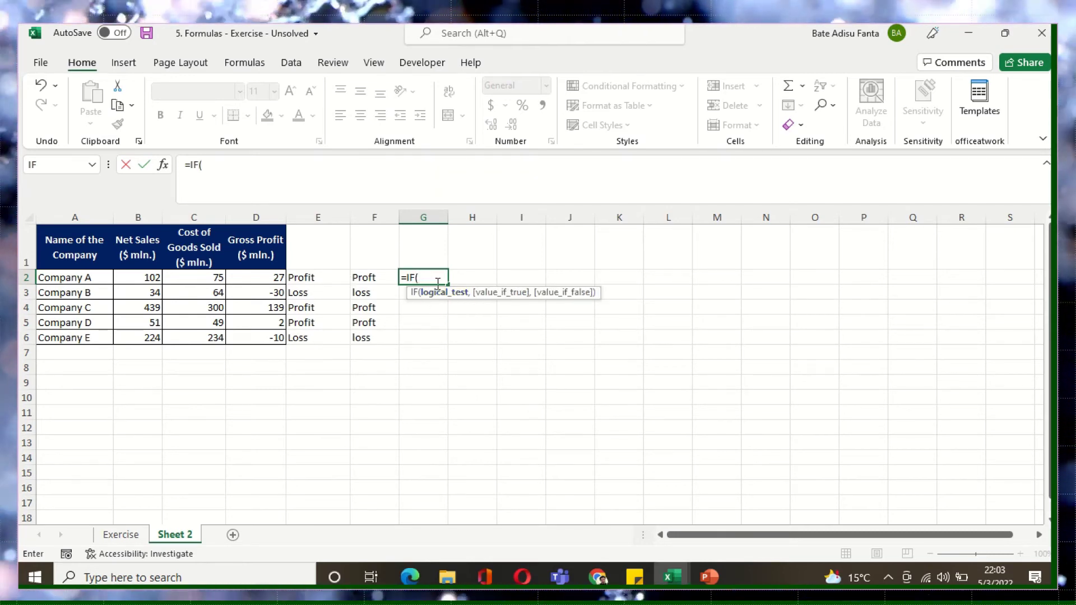
left_click(271, 278)
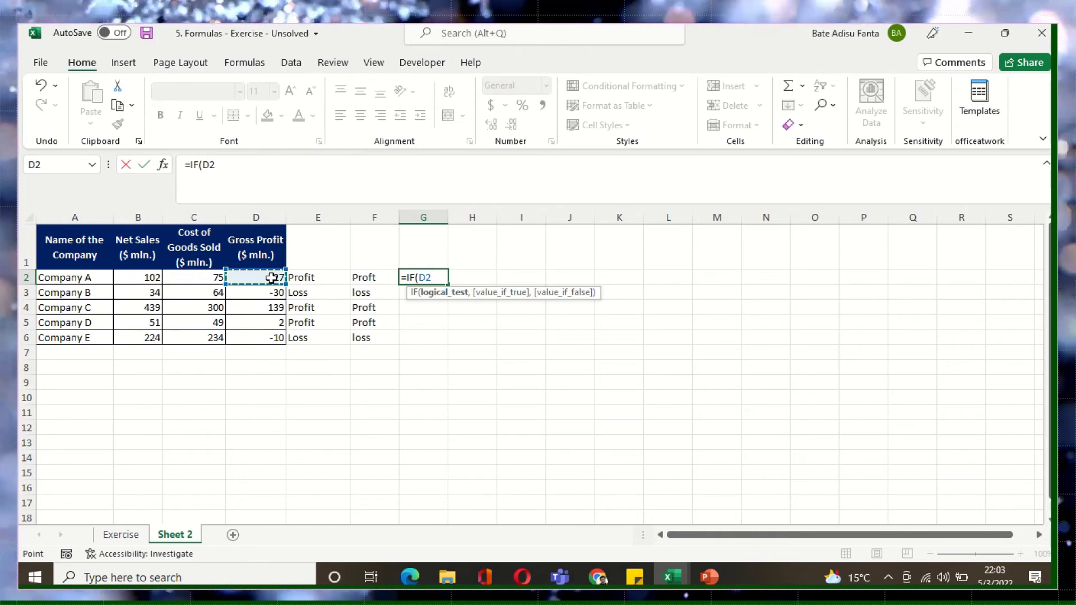
type(">")
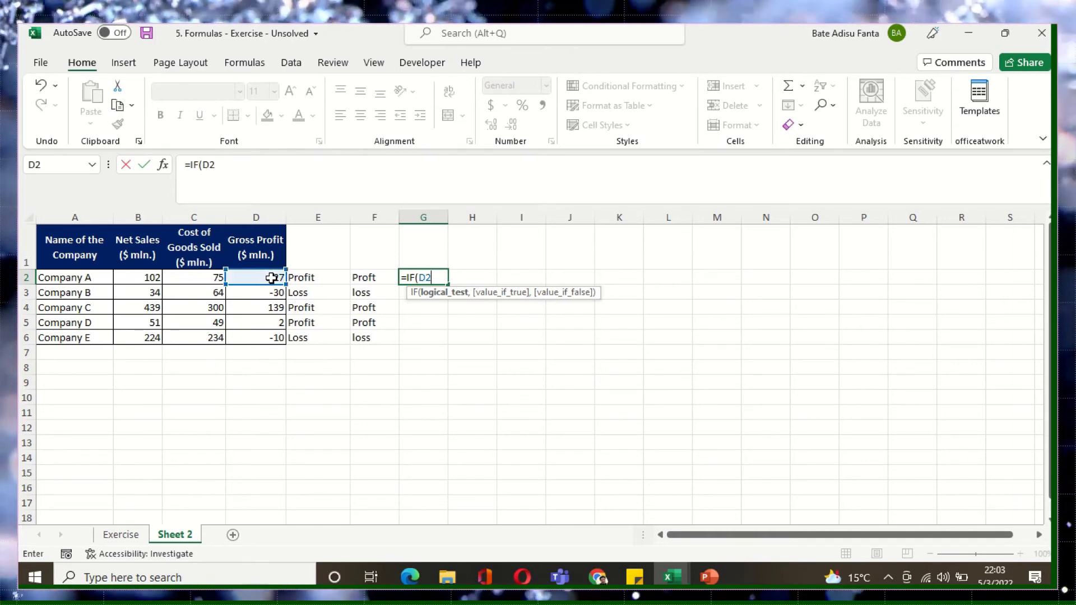
type("0")
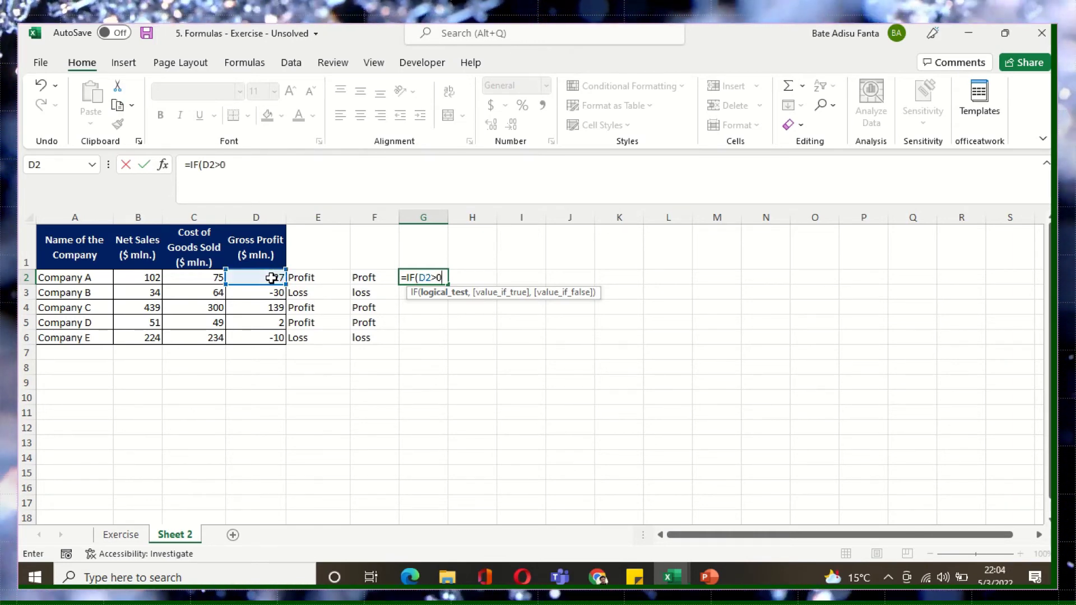
type(", yes")
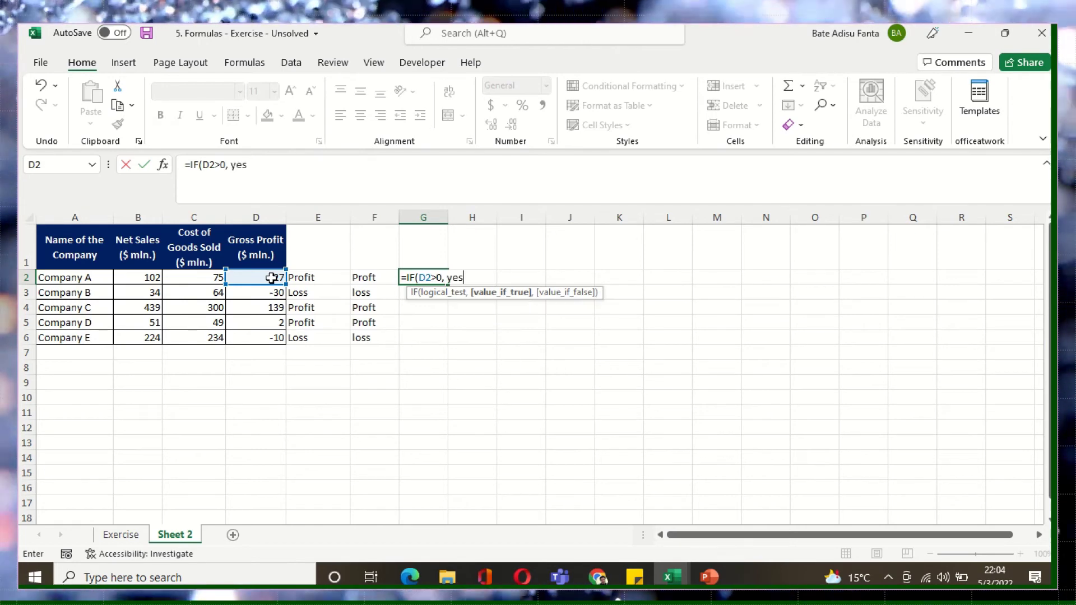
type(", no")
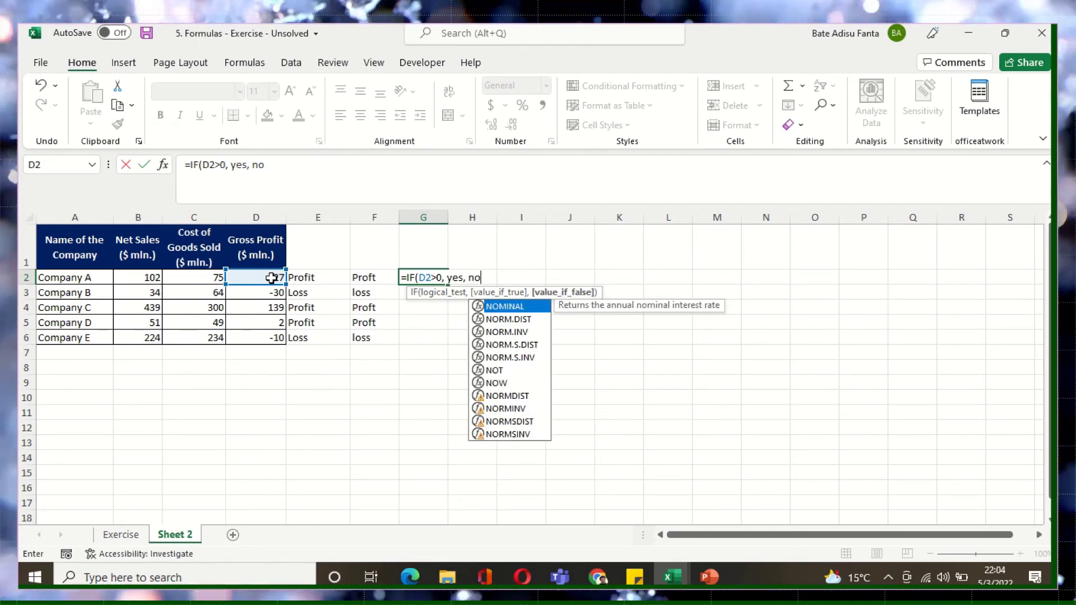
key("BackSpace")
key("BackSpace")
key("BackSpace")
key("BackSpace")
key("BackSpace")
key("BackSpace")
Try completing G2's IF formula with unquoted Profit as the value if true and unquoted loss as the value if false.
type("P")
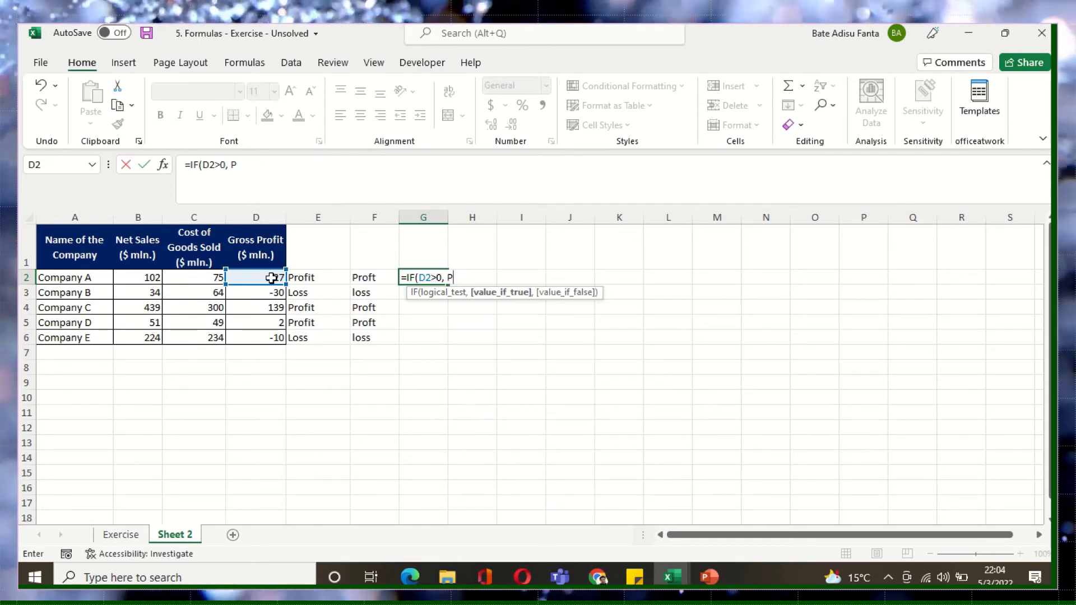
type("rofit")
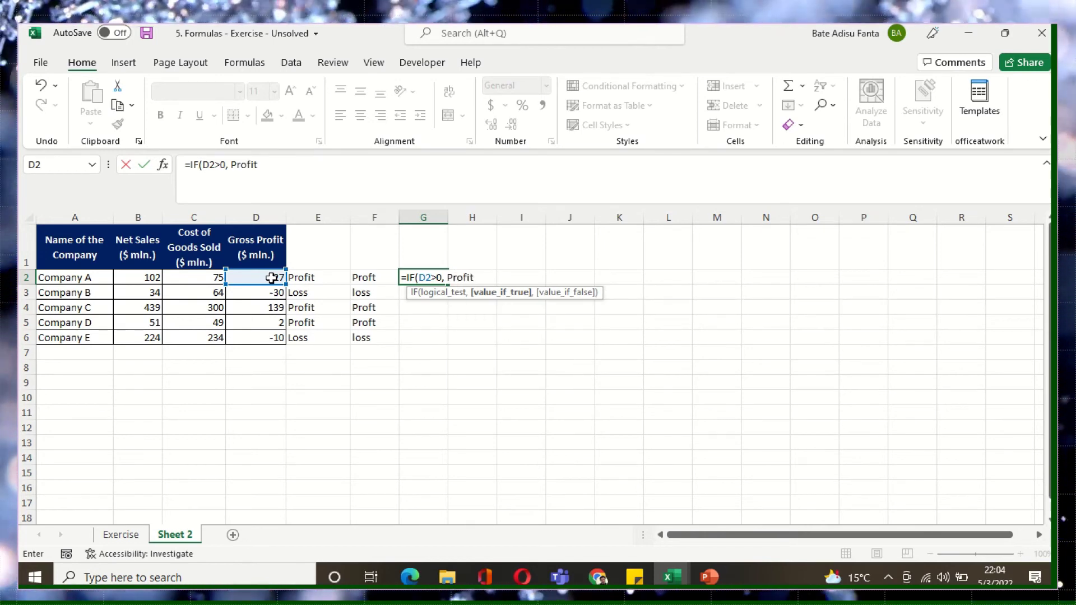
type(", l")
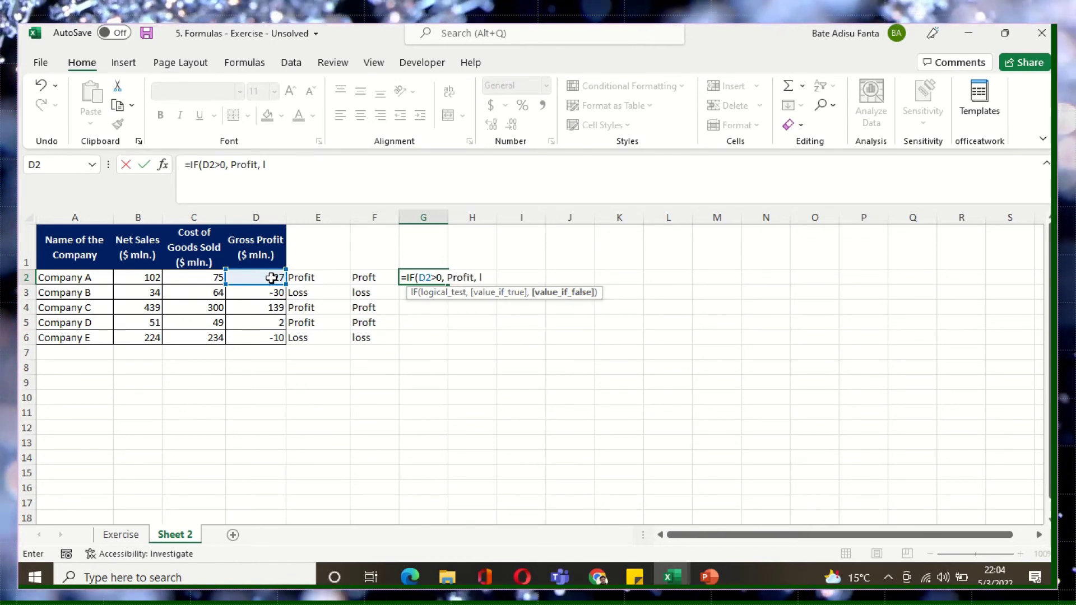
type("oss")
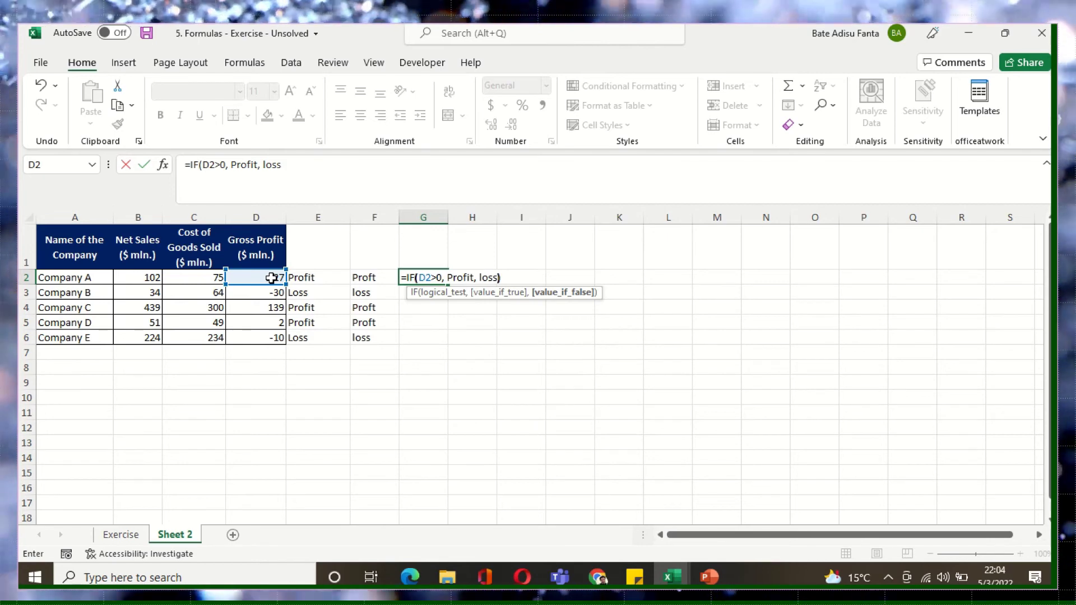
type(")")
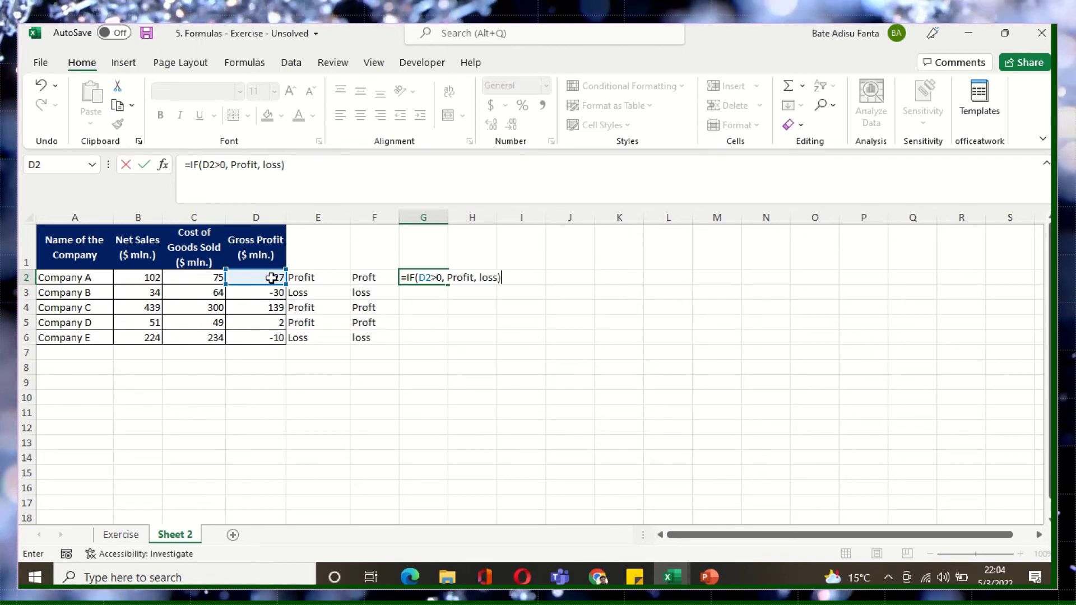
key("Return")
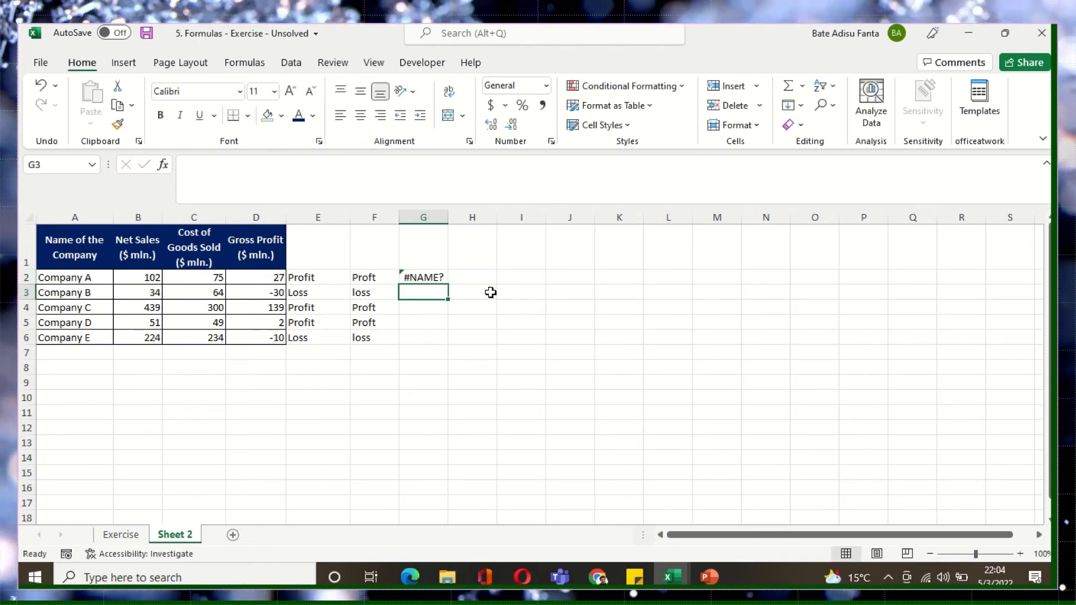
Compare the IF formulas in G2 and F2, then clear the unquoted formula from G2.
left_click(424, 274)
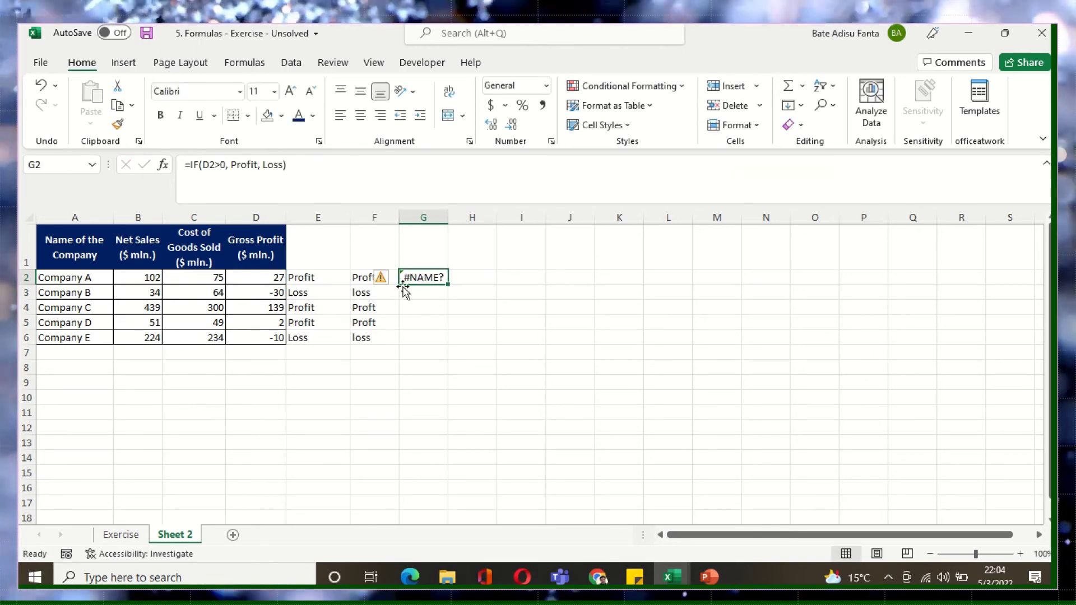
left_click(371, 279)
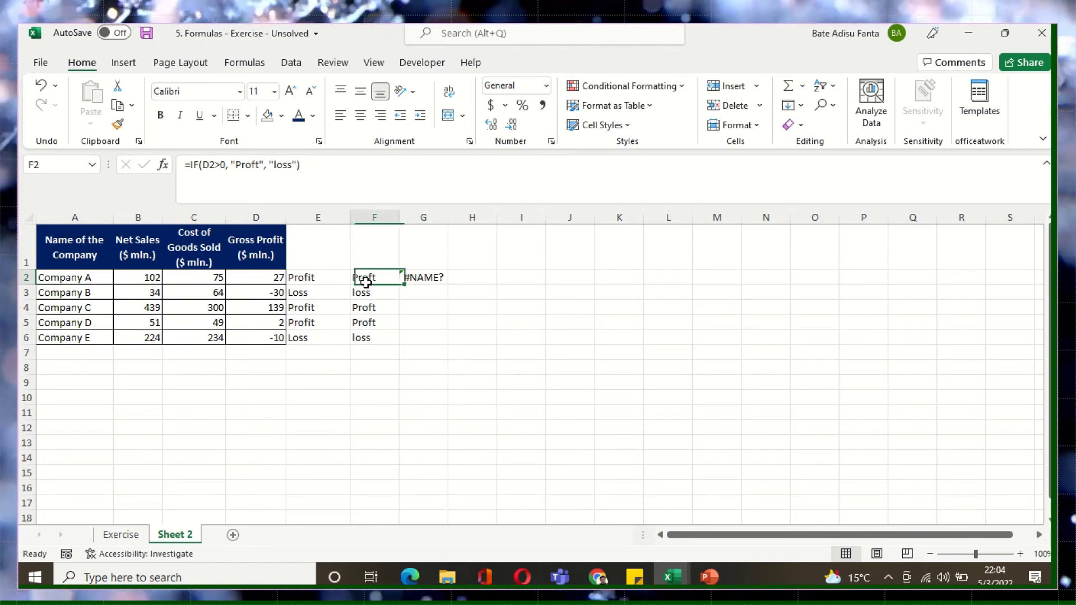
left_click(415, 276)
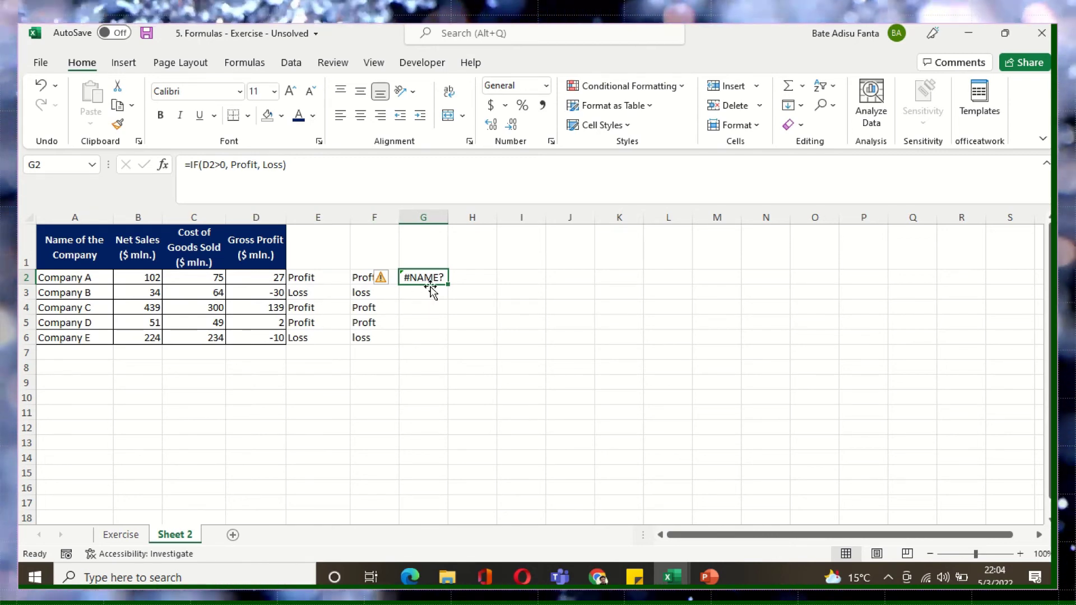
key("Delete")
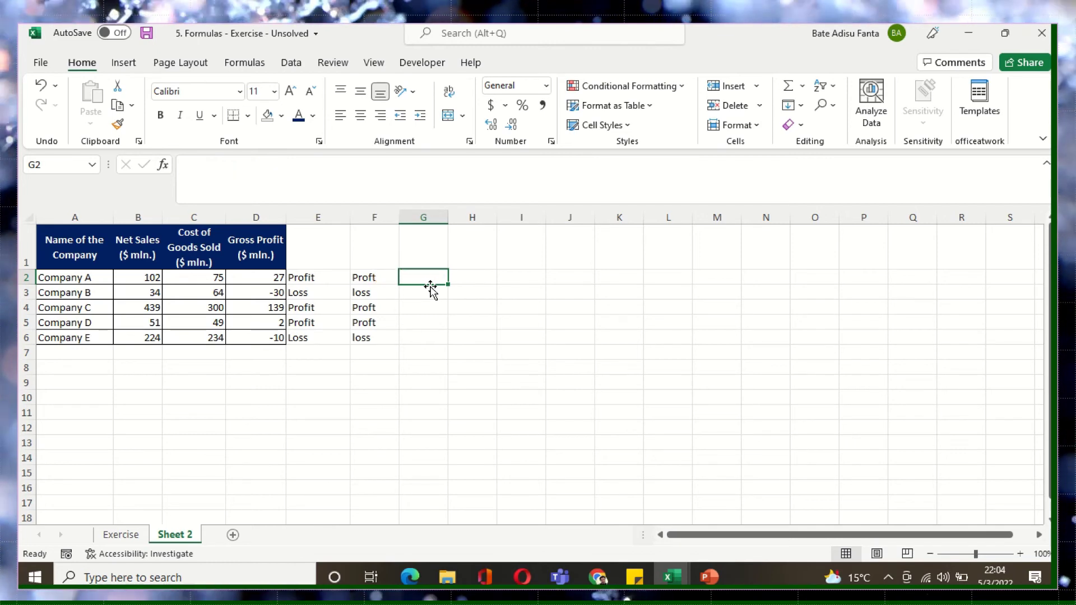
Begin a new IF function in cell G2 with the logical test D2>0.
double_click(431, 281)
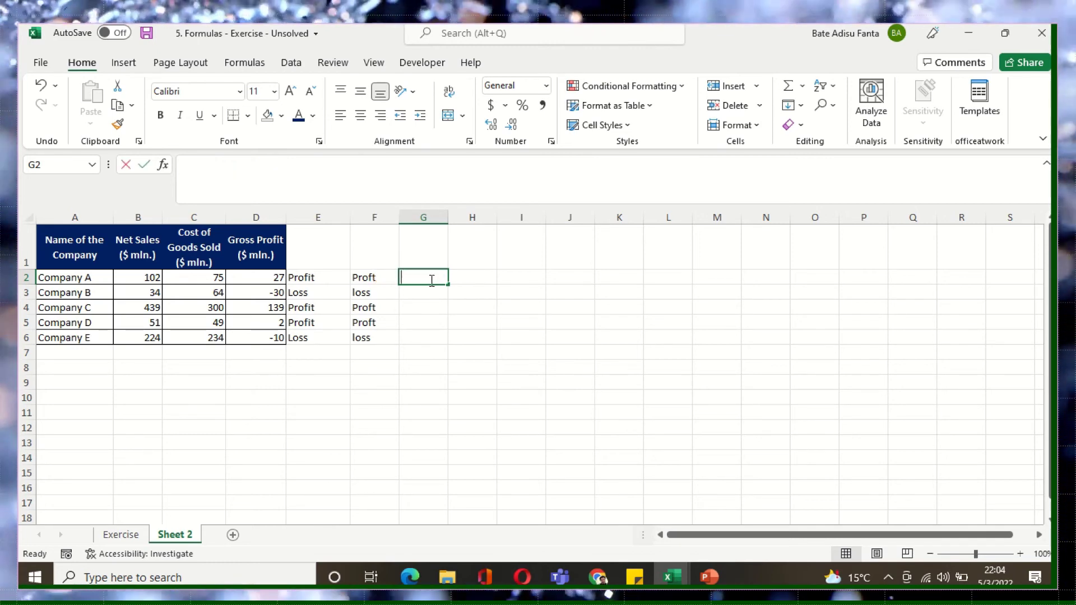
type("=if")
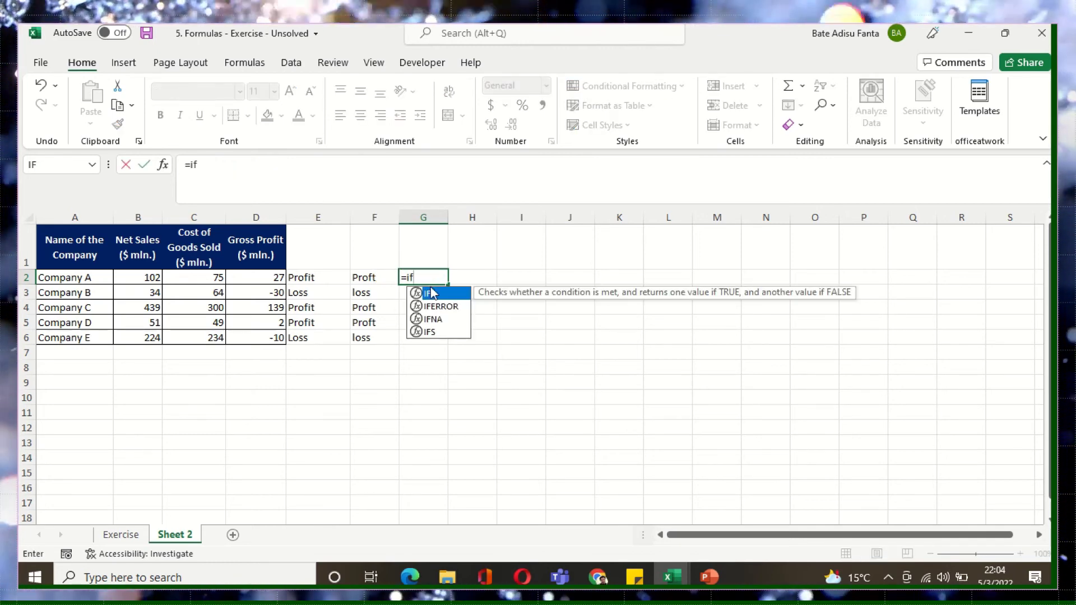
double_click(436, 296)
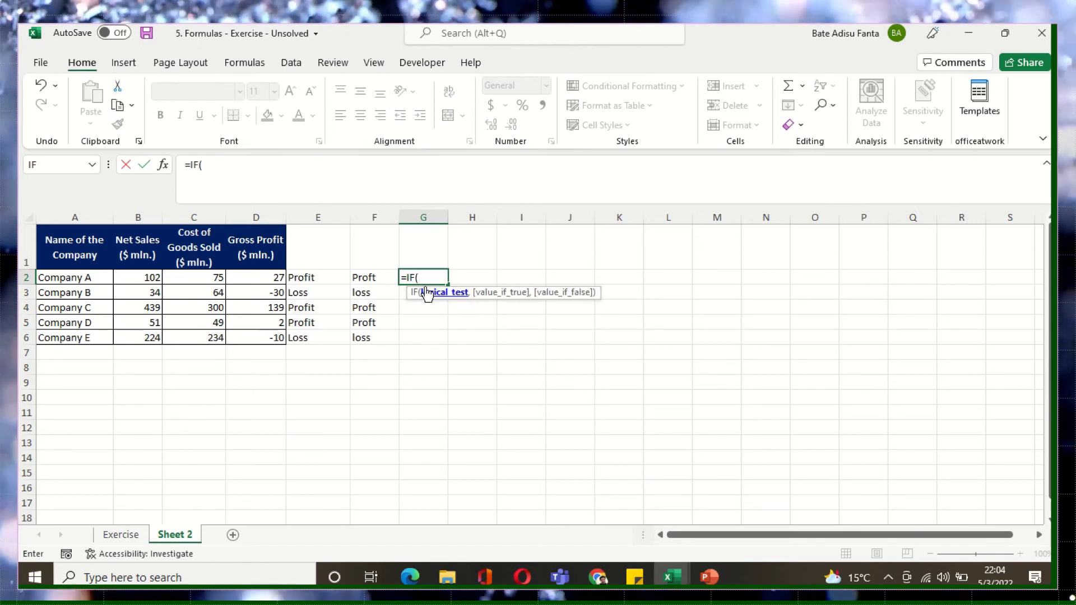
left_click(278, 277)
type(":")
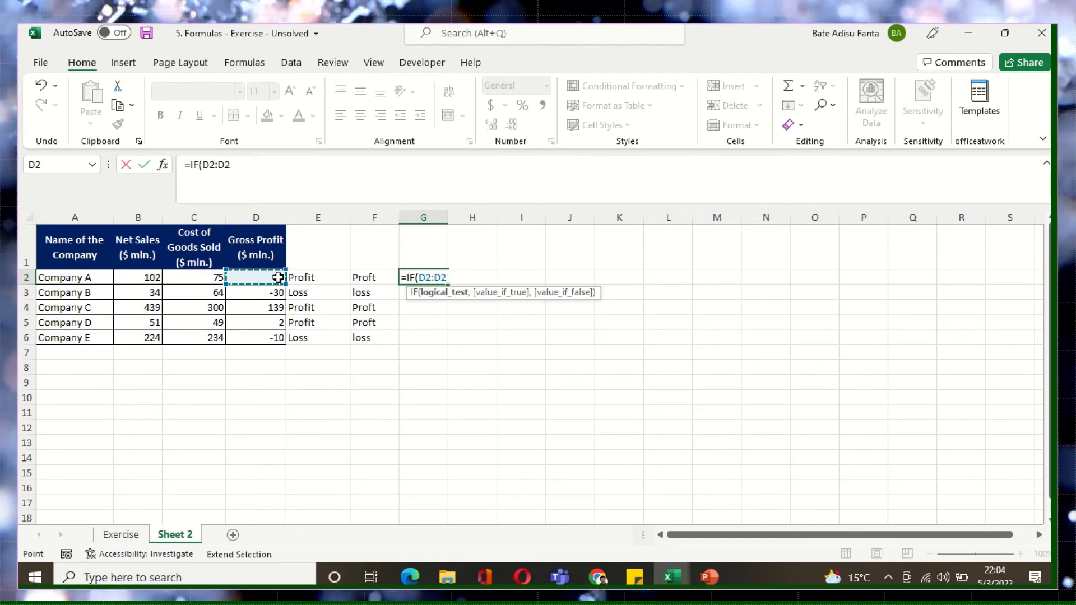
key("BackSpace")
key("BackSpace")
key("BackSpace")
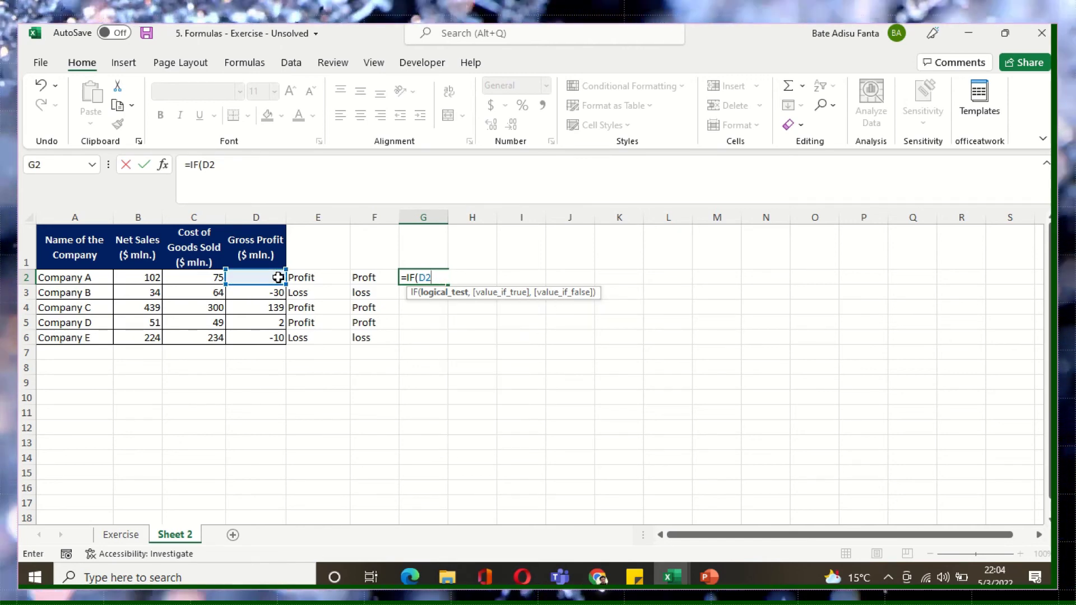
type(">")
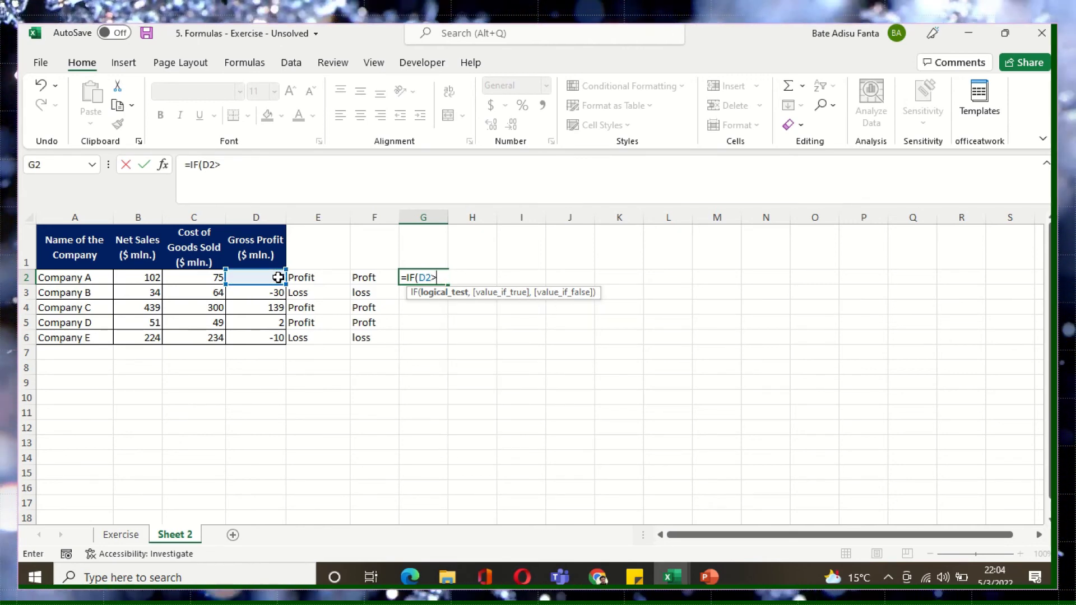
type("0")
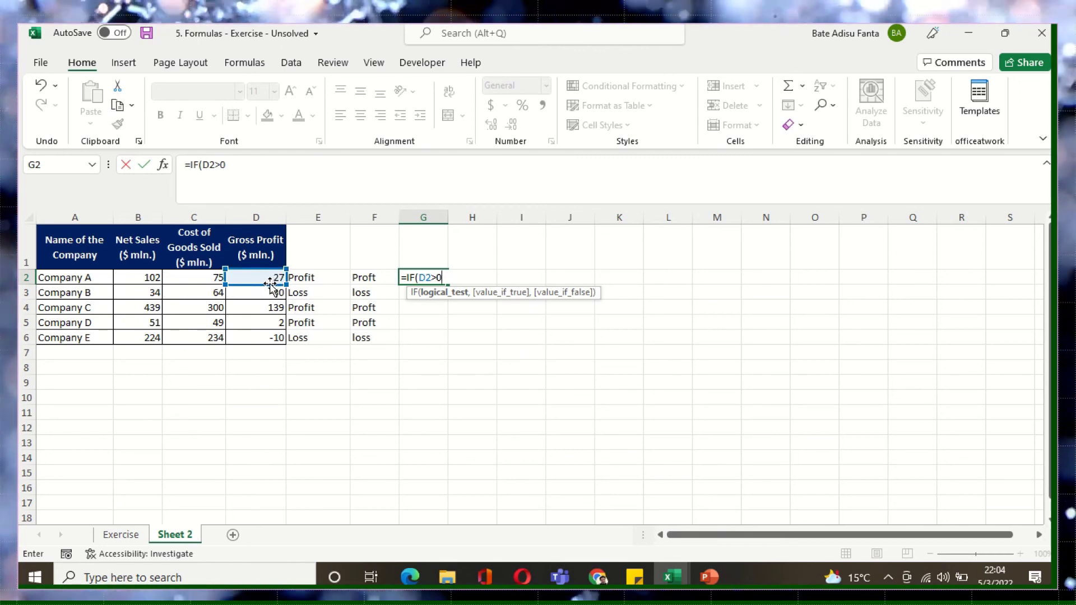
Finish G2's IF formula with 1 if true and 0 if false, and fill it down through G6.
type(",")
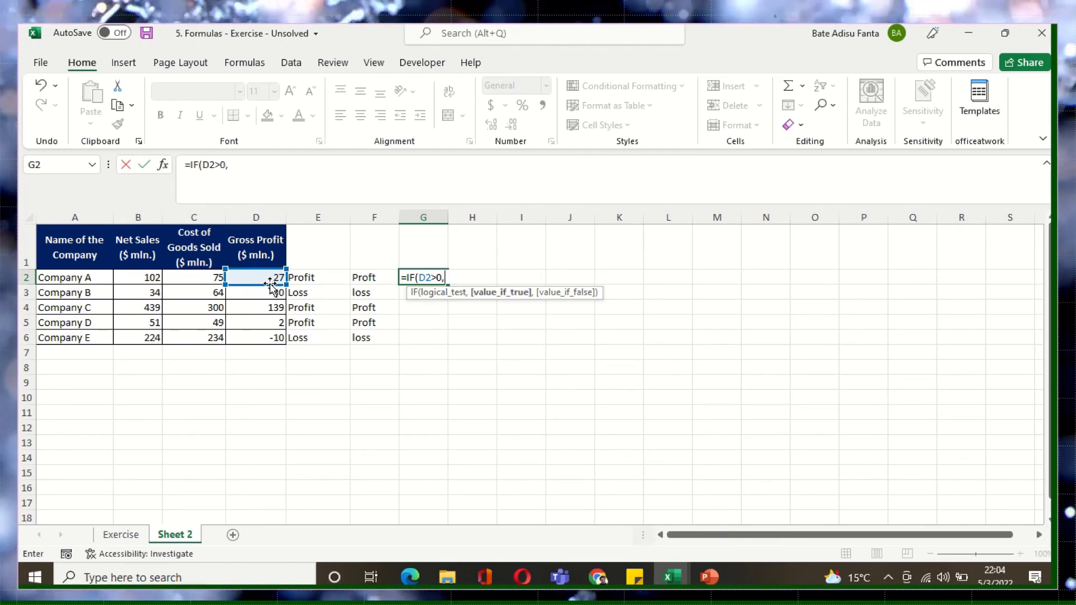
type(" 1")
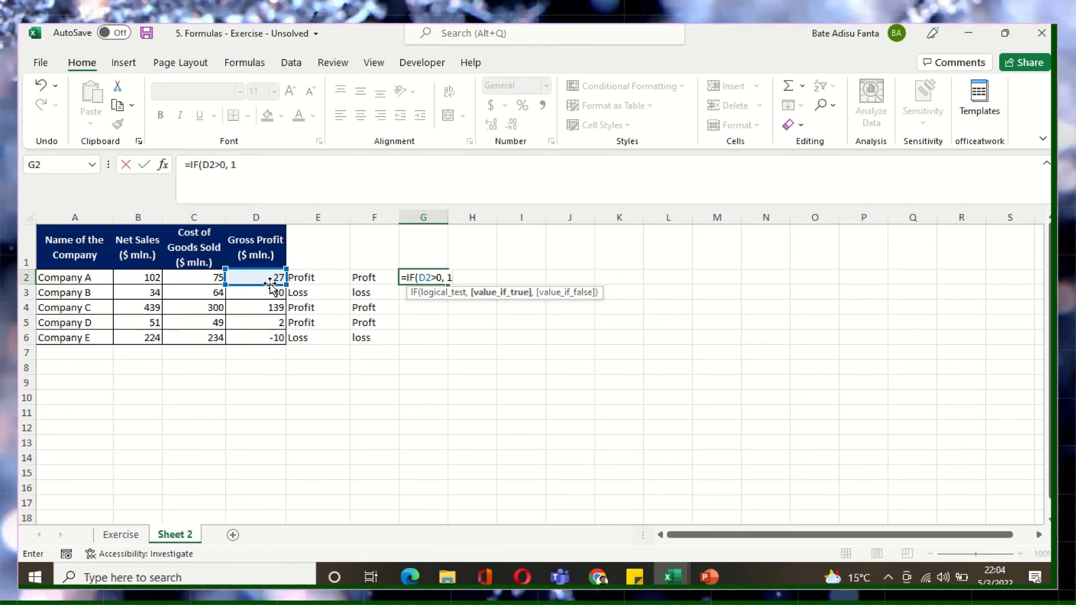
type(", 0")
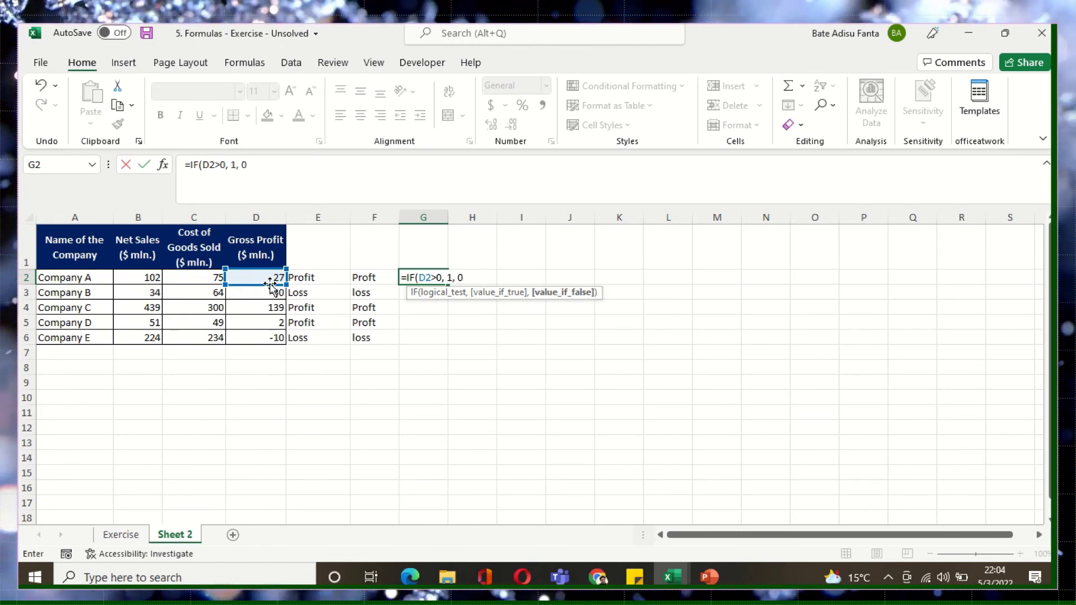
type(")")
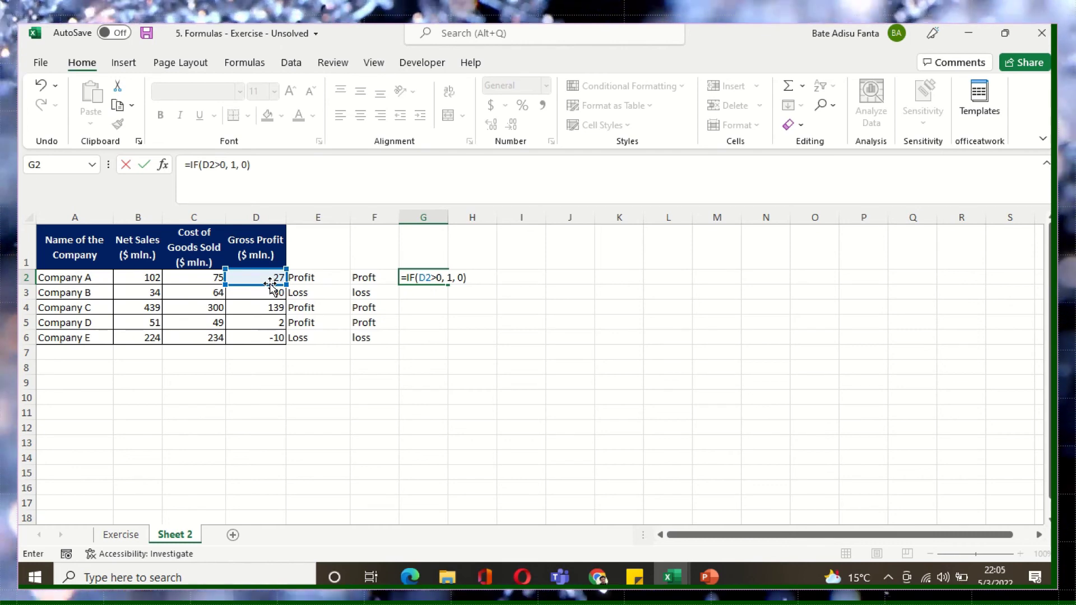
key("Return")
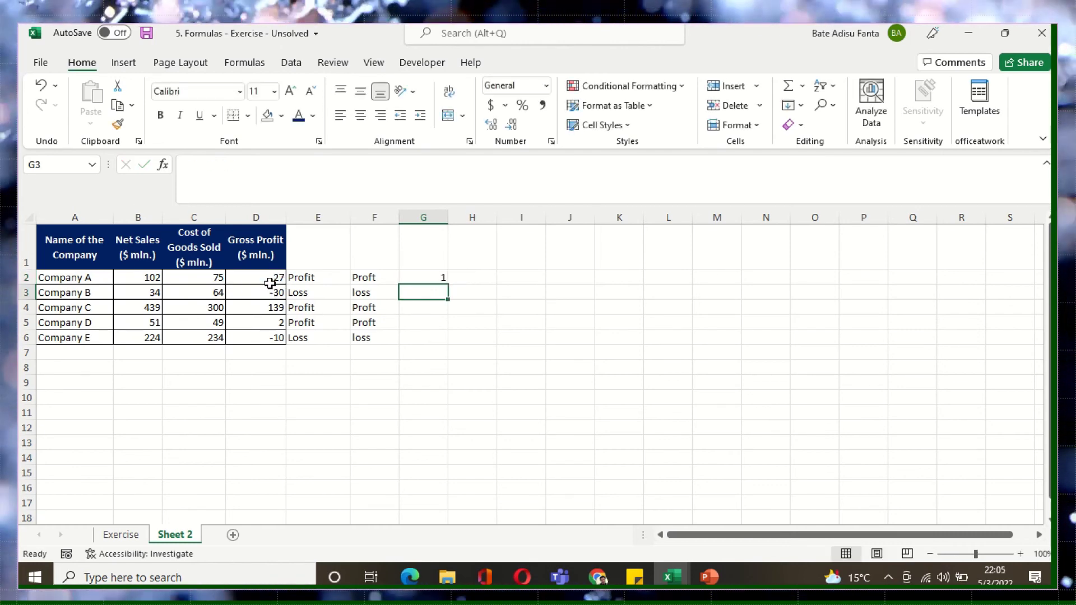
left_click(428, 279)
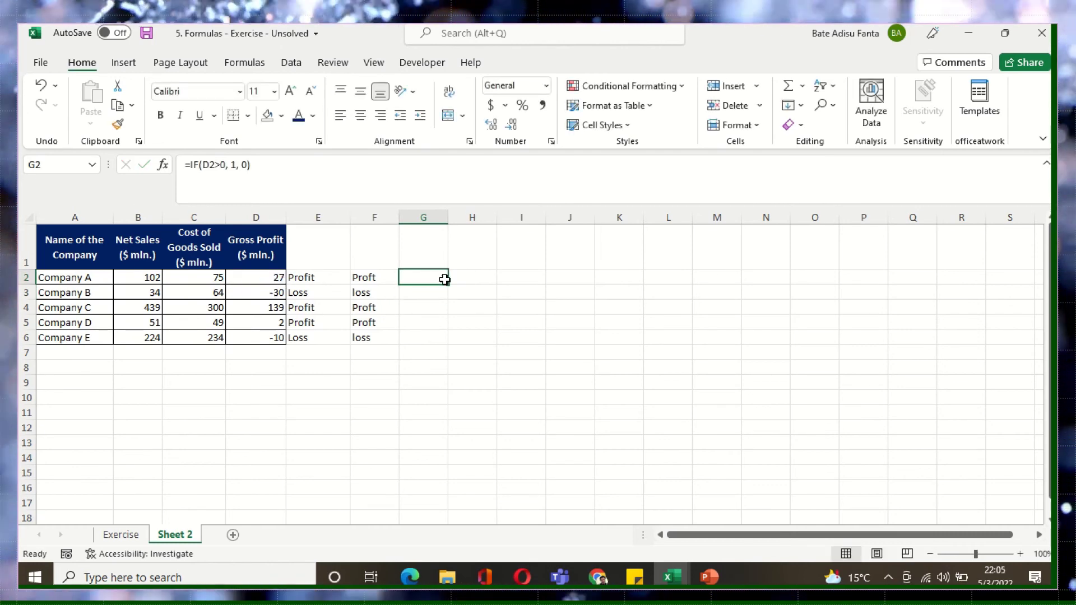
left_click_drag(447, 284, 448, 339)
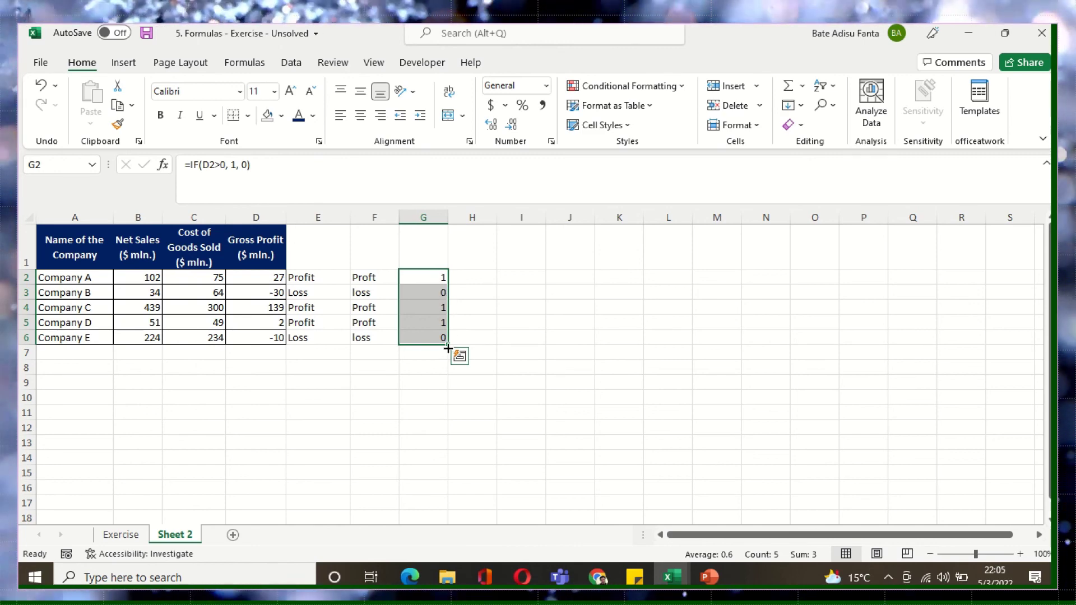
Clear the 1 and 0 IF formulas by deleting the contents of G2:H6.
left_click(473, 283)
left_click_drag(440, 279, 448, 336)
key("Delete")
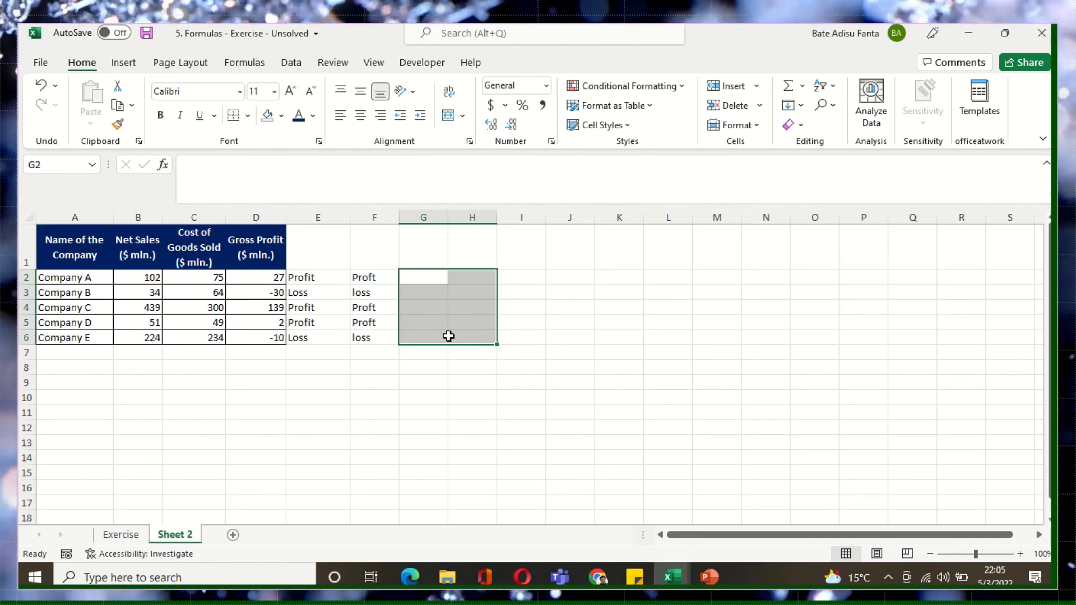
Delete the manually written IF formulas from F2 through F6.
left_click(381, 277)
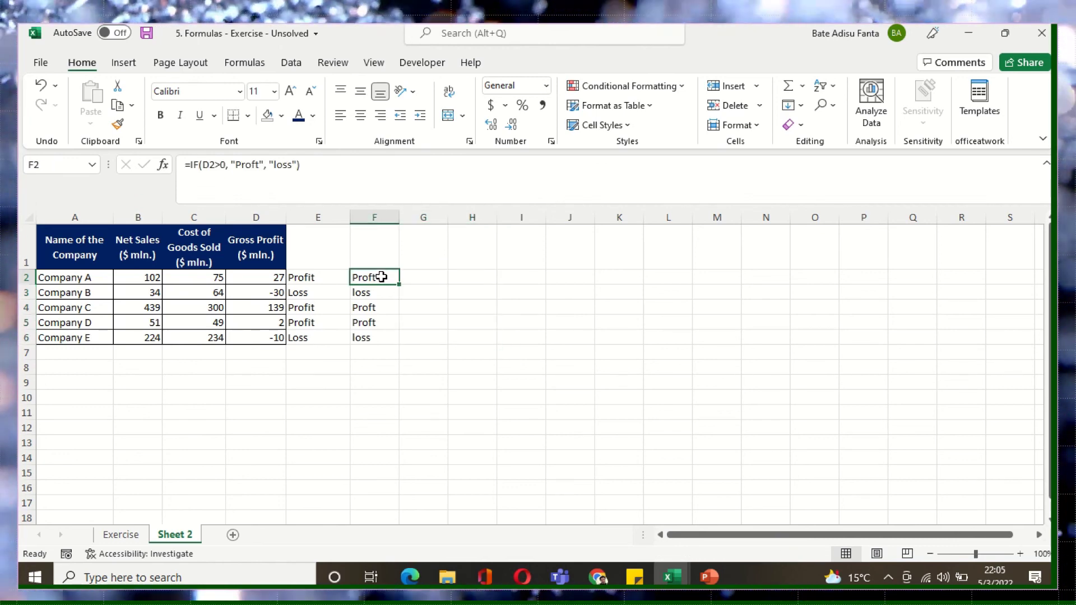
left_click_drag(381, 276, 381, 337)
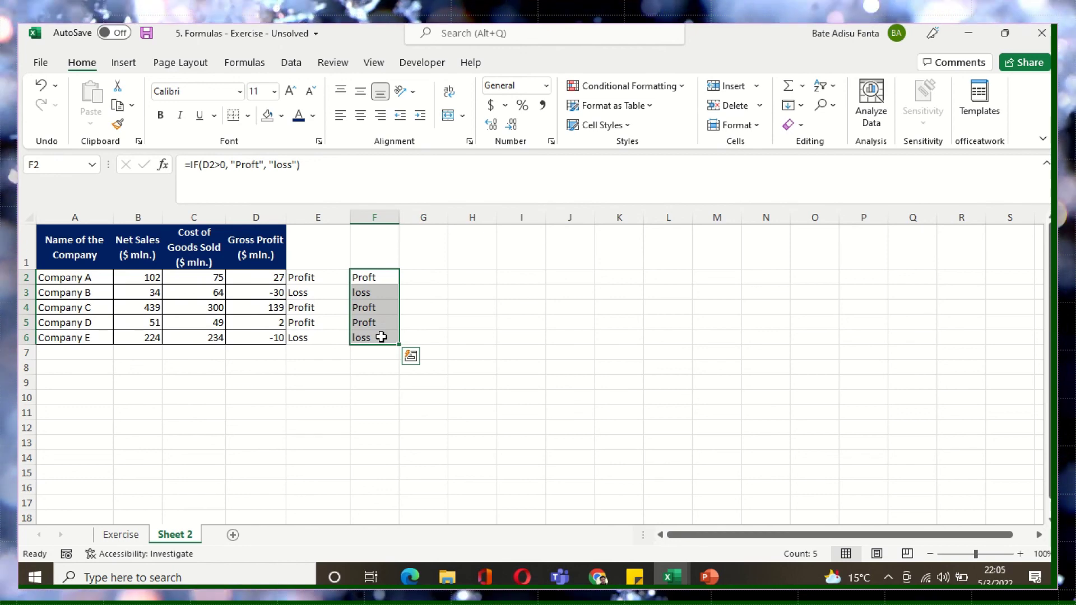
key("Delete")
left_click(441, 287)
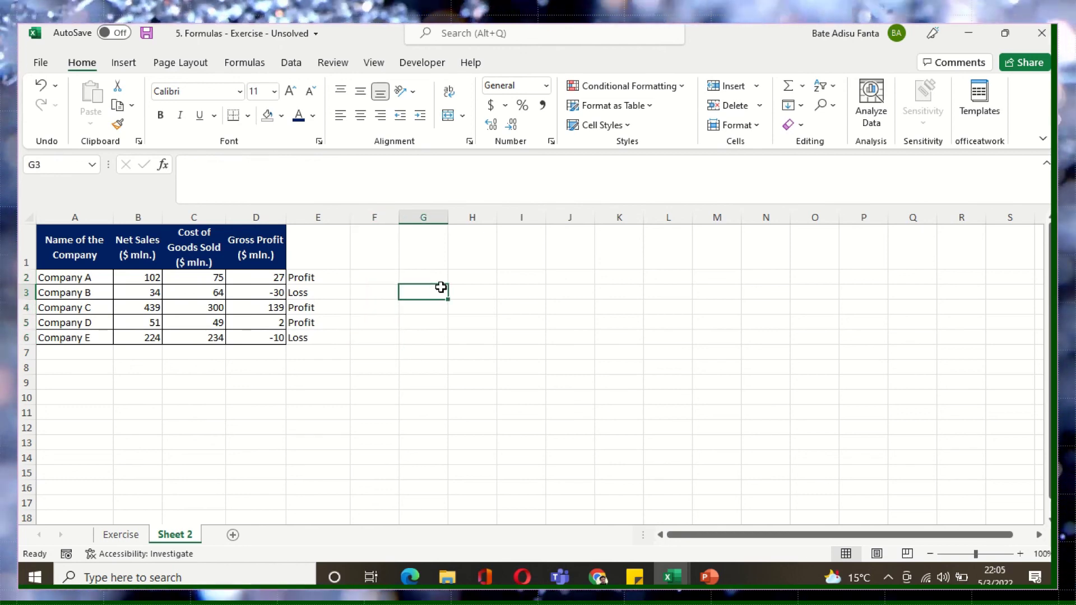